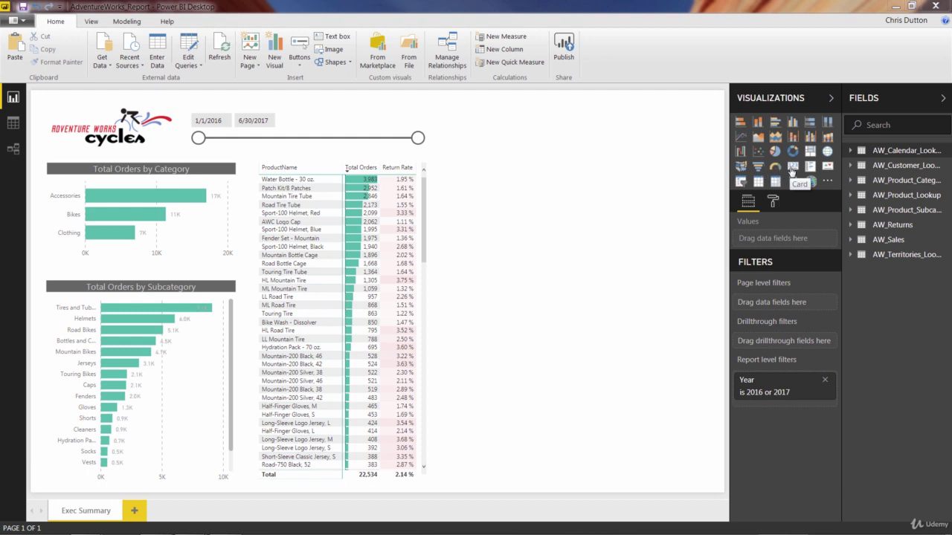
- Insert a card visual in the blank area of the report page and assign it Total Revenue from AW_Sales
click(791, 168)
drag(549, 162, 610, 128)
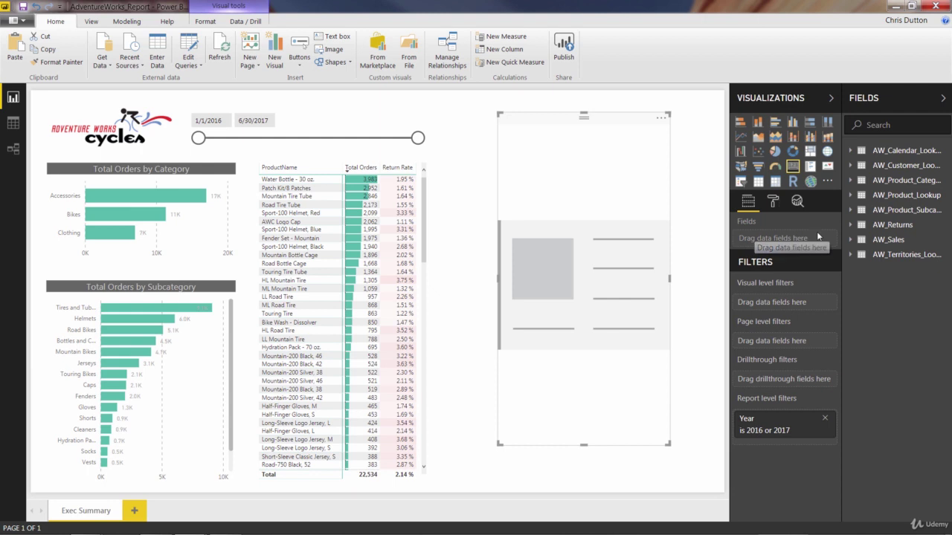
click(888, 240)
scroll(908, 264, down, 1)
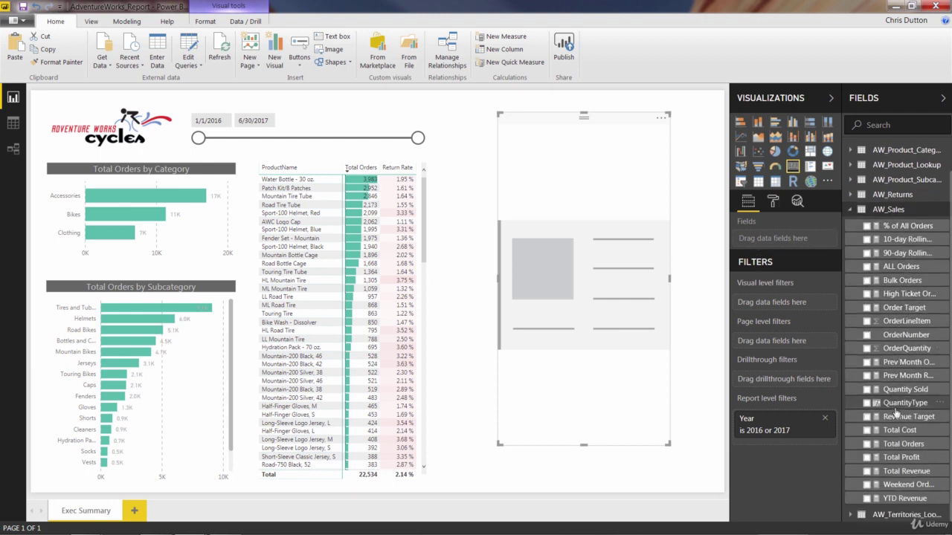
drag(909, 476, 773, 246)
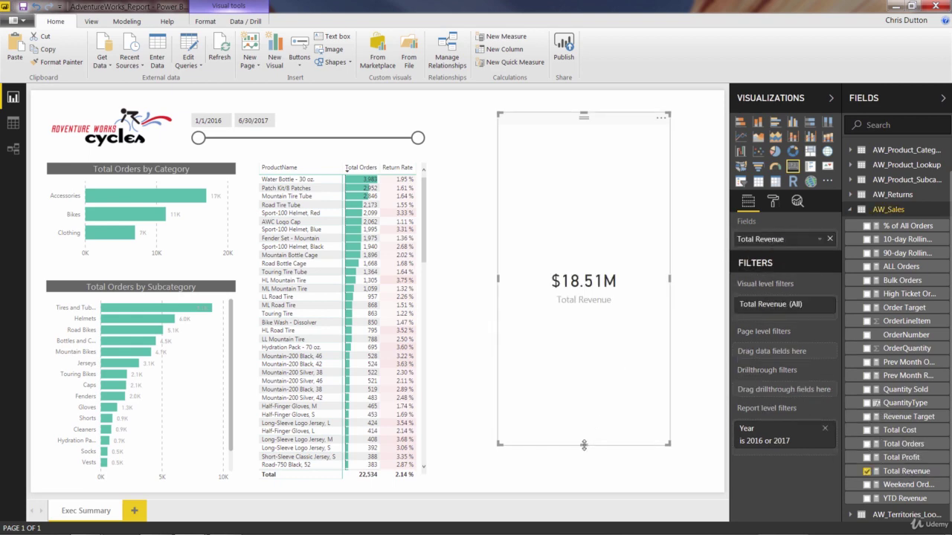
- Shorten the Total Revenue card to a compact height, keeping its upper edge in place
drag(584, 444, 585, 325)
drag(586, 267, 586, 189)
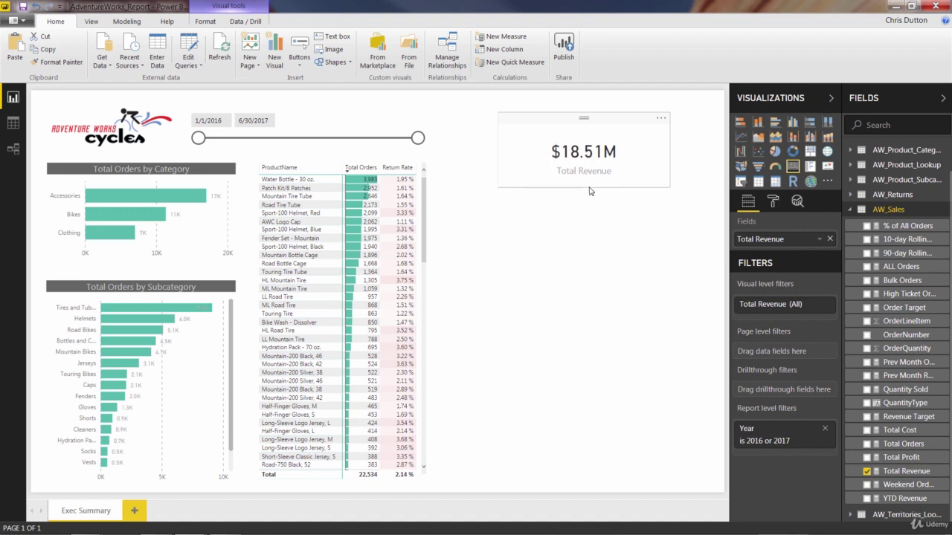
click(583, 310)
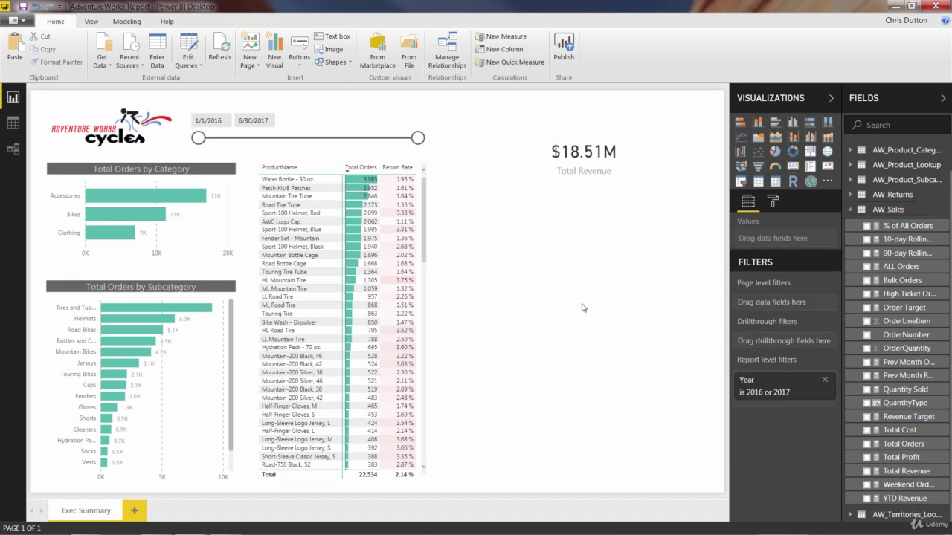
- Show the Total Revenue card's formatting options and move the card slightly lower on the page
click(773, 202)
click(596, 154)
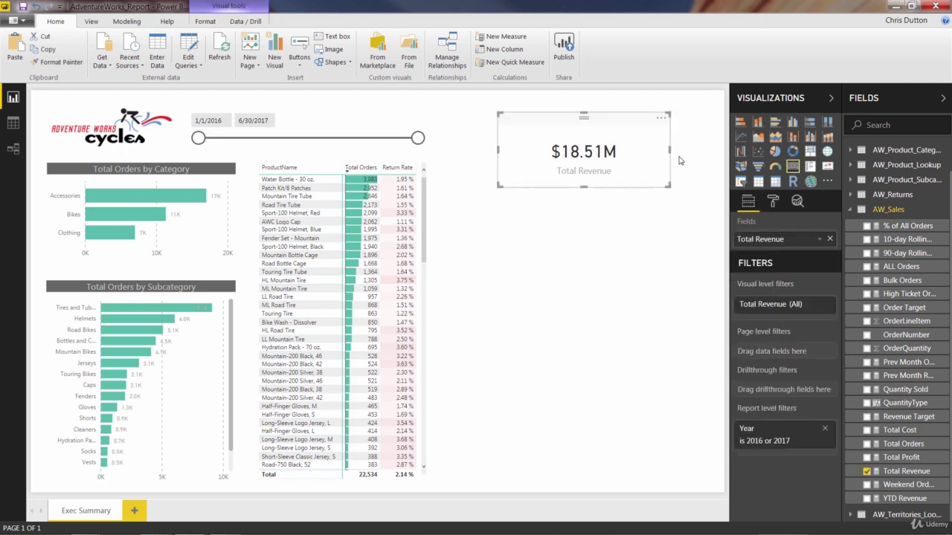
click(774, 202)
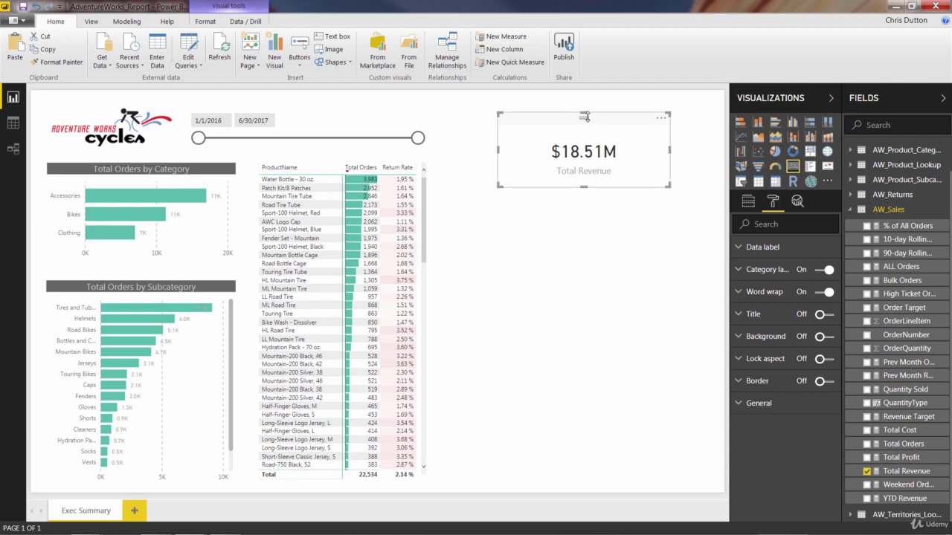
drag(583, 116, 574, 144)
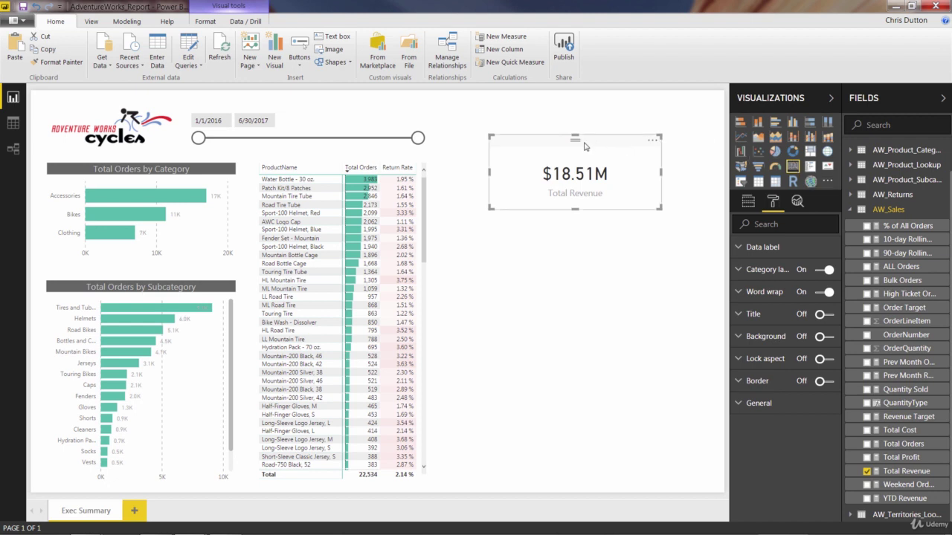
- Convert the card to a multi-row card and add Total Orders to its fields
click(810, 171)
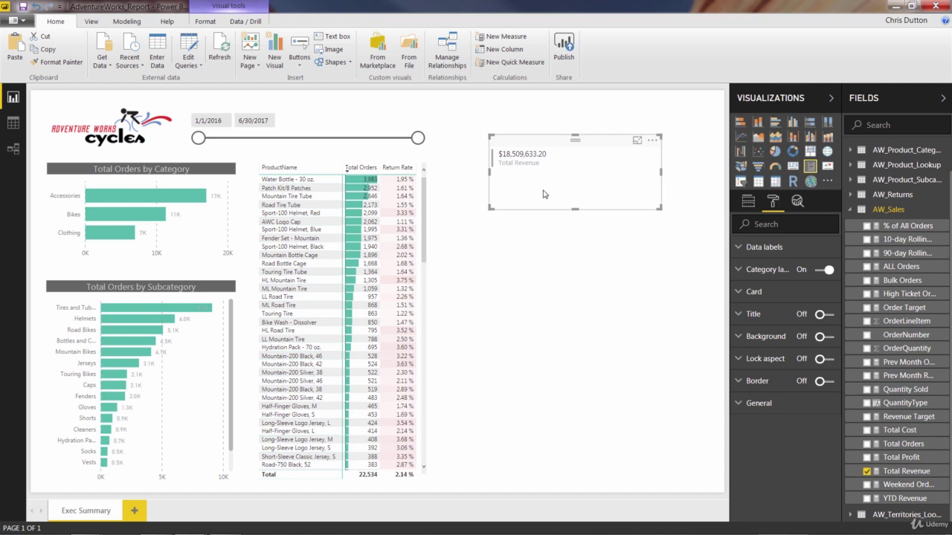
click(747, 202)
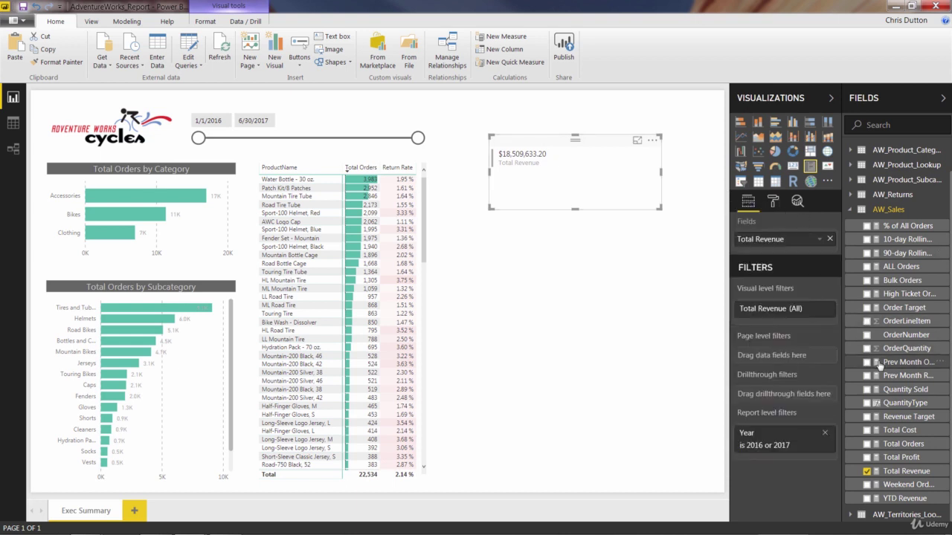
drag(900, 444, 781, 255)
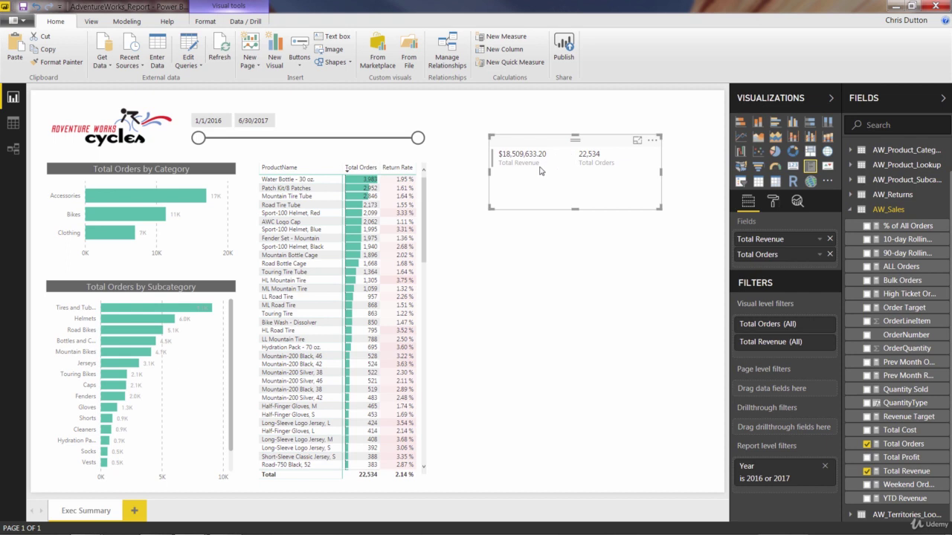
- Narrow the multi-row card so its two values stack vertically, and move it closer to the product table
drag(660, 171, 600, 173)
click(629, 243)
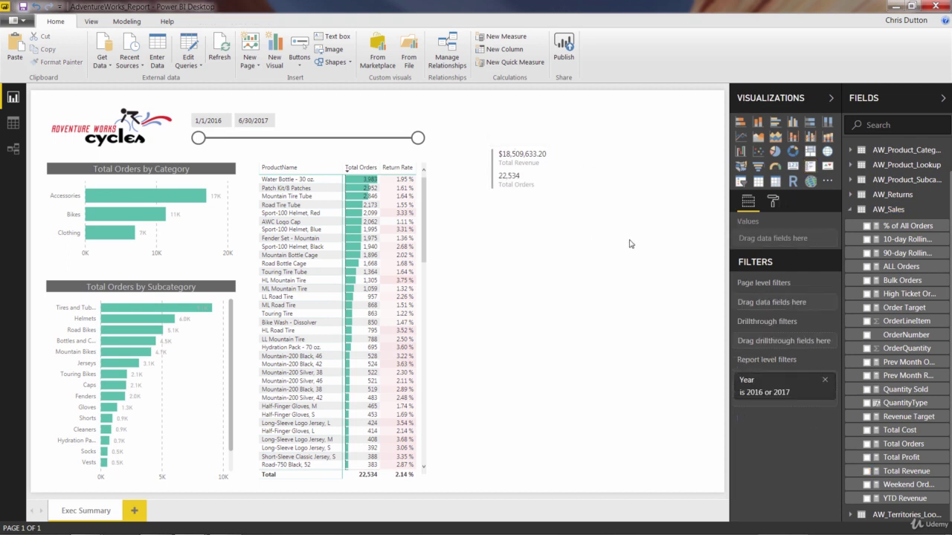
click(515, 154)
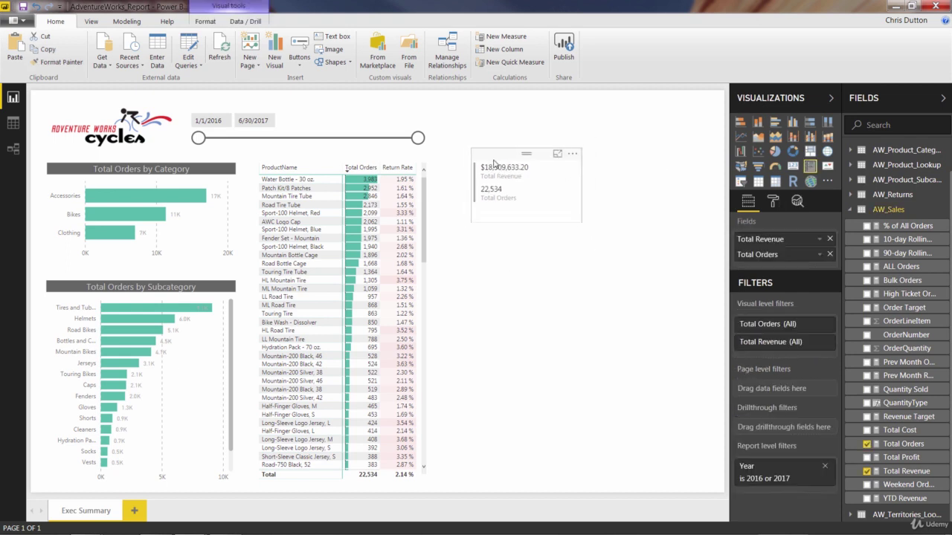
click(504, 275)
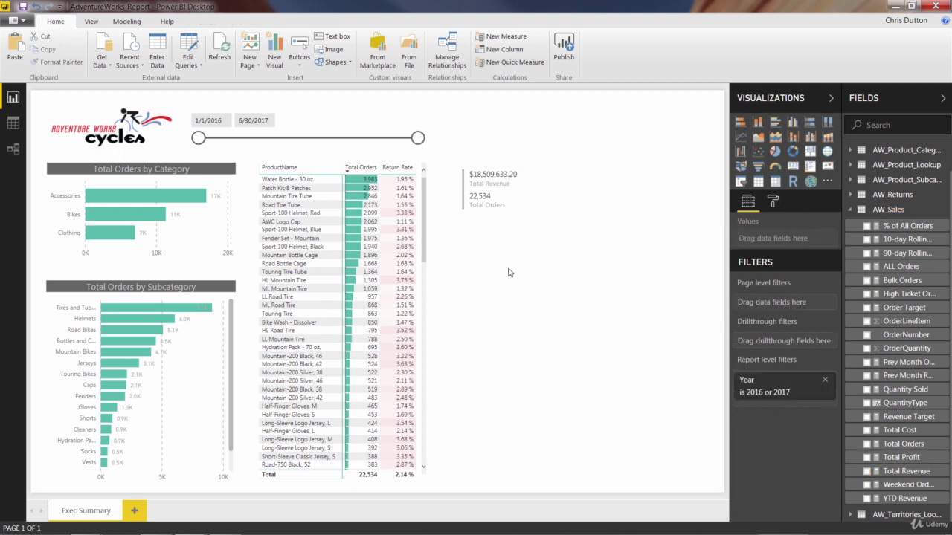
- Delete the multi-row card from the report page
click(485, 165)
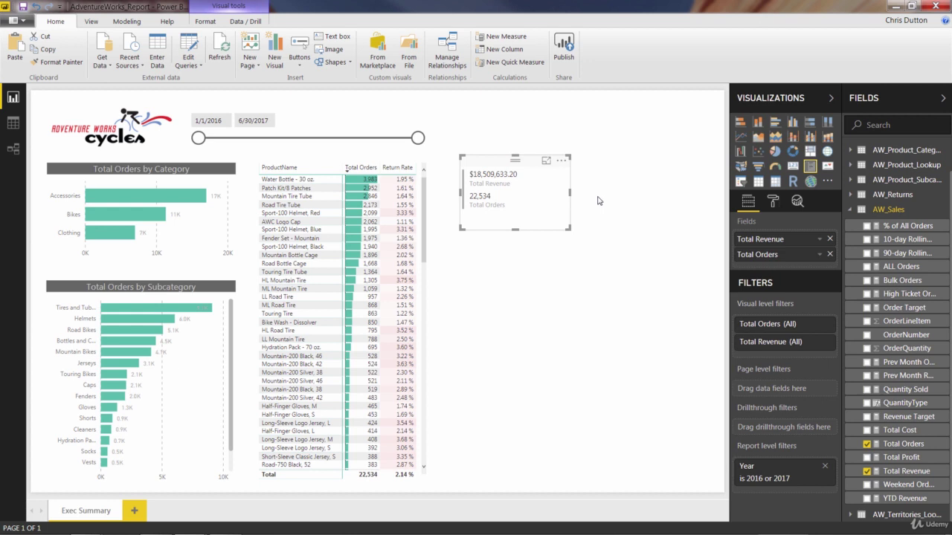
key(Delete)
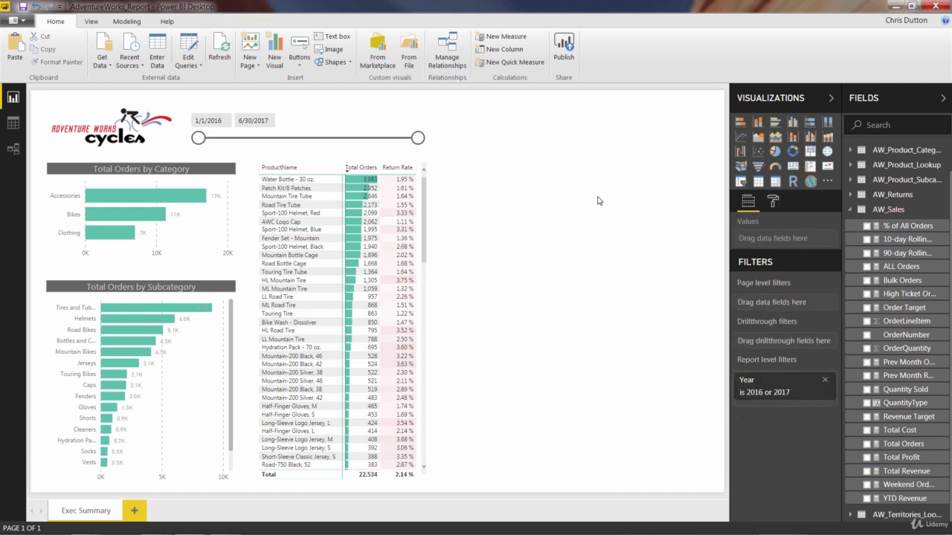
- Insert a KPI visual, reduce its height to about half, and place it near the page's upper edge beside the date slicer
click(826, 166)
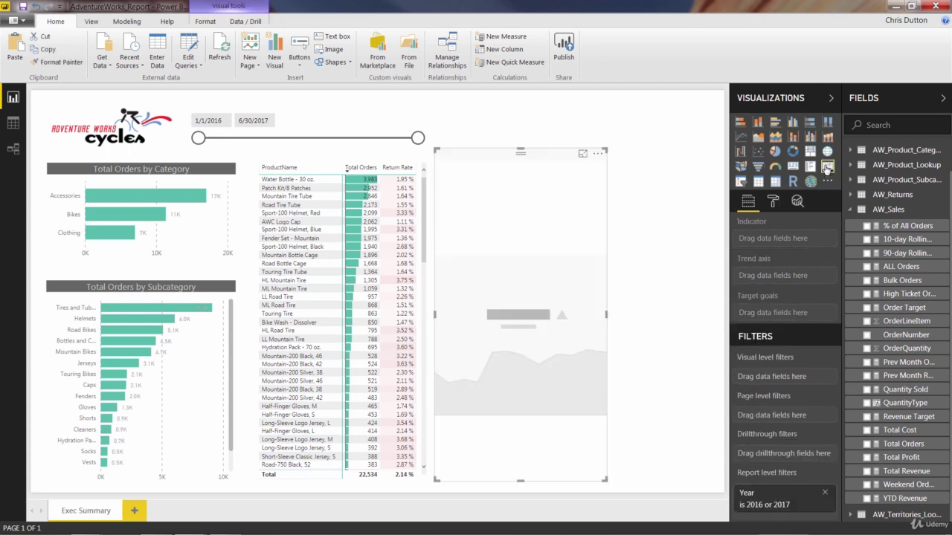
drag(543, 148, 561, 136)
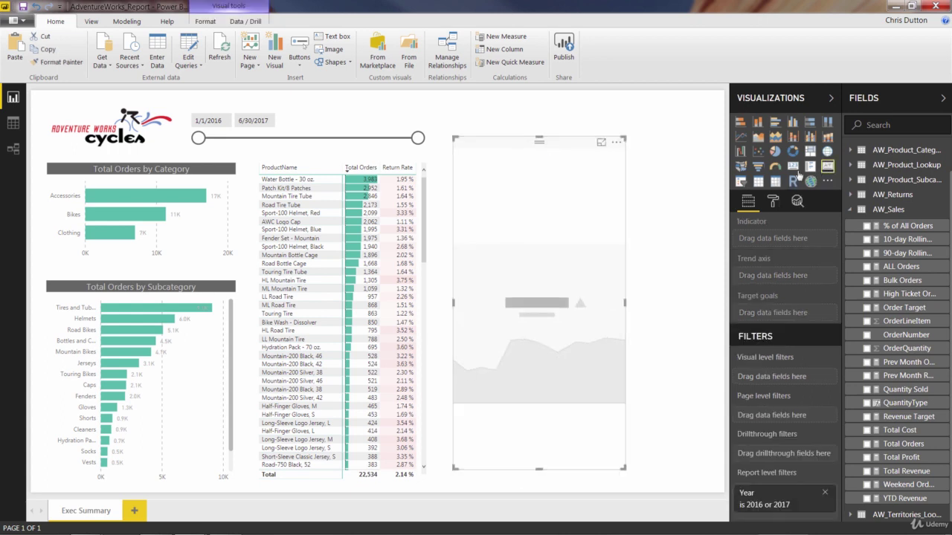
drag(540, 474, 547, 306)
click(547, 306)
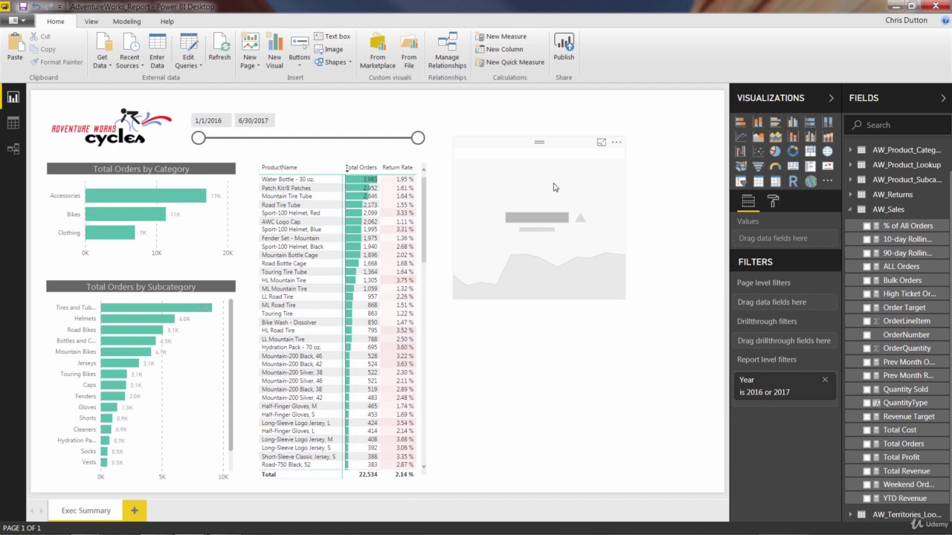
drag(541, 142, 539, 119)
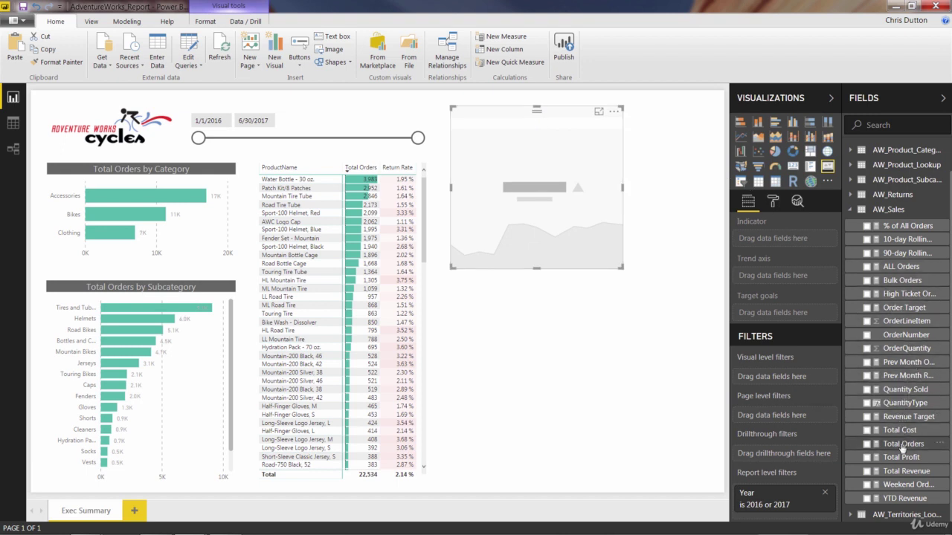
- Set Total Revenue as the KPI's indicator and Start of Month from the calendar table as its trend axis
drag(904, 473, 794, 240)
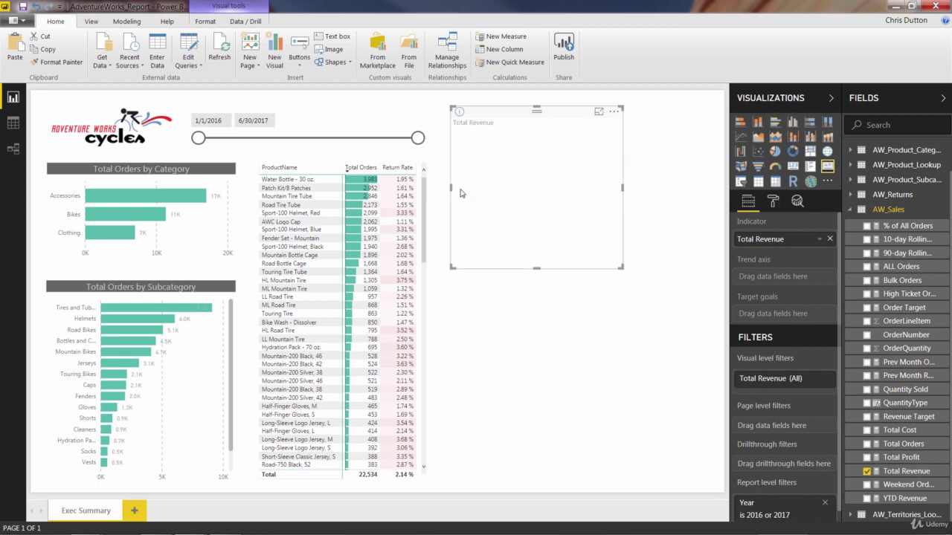
mouse_move(460, 113)
scroll(878, 256, up, 1)
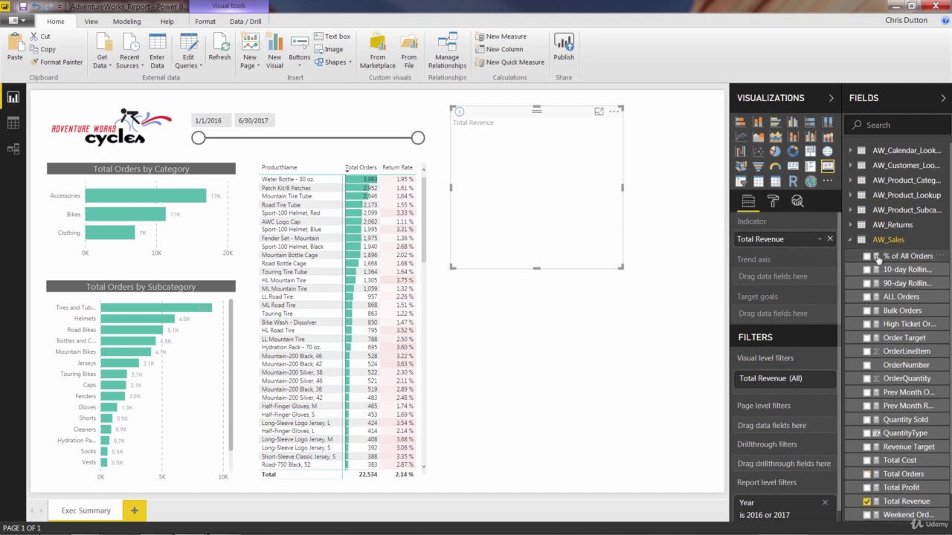
click(852, 151)
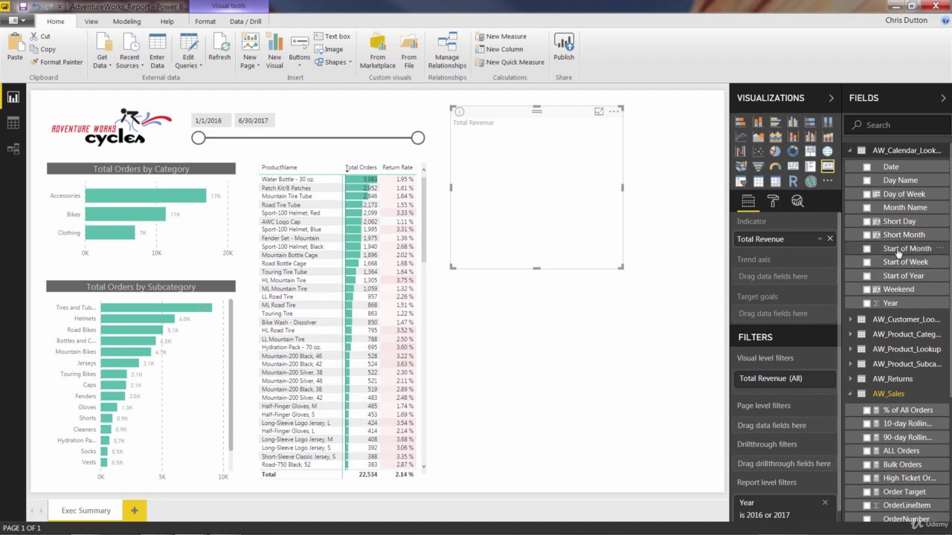
drag(897, 253, 791, 280)
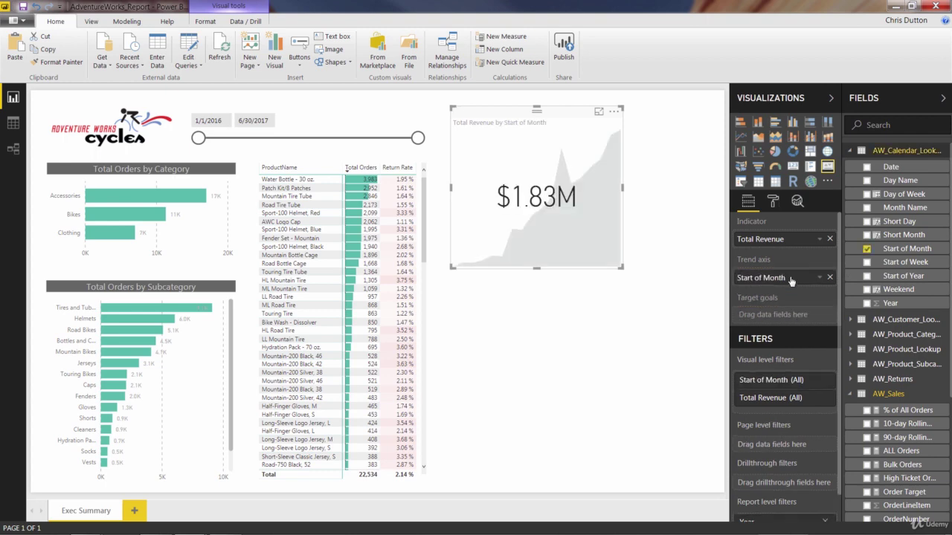
- Shorten the KPI visual to a compact height beside the date slicer
drag(537, 266, 530, 201)
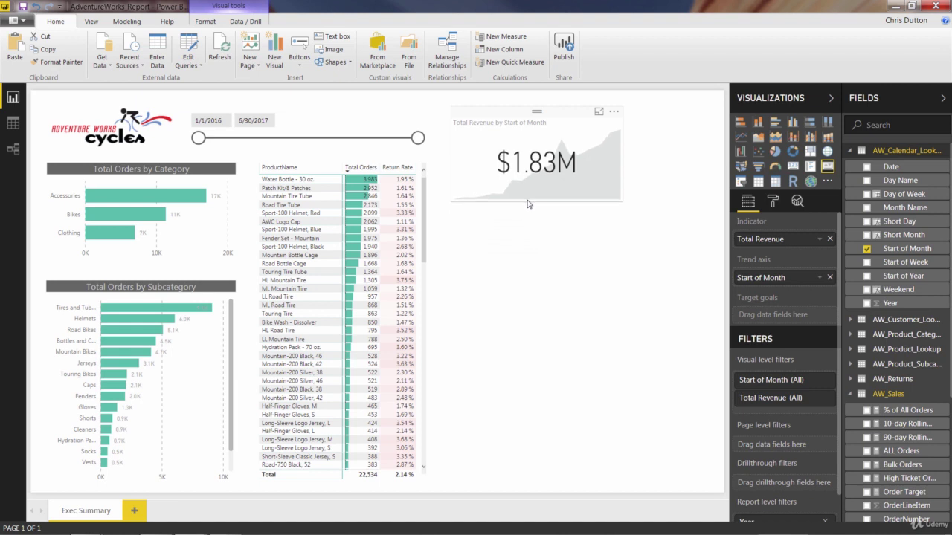
click(572, 251)
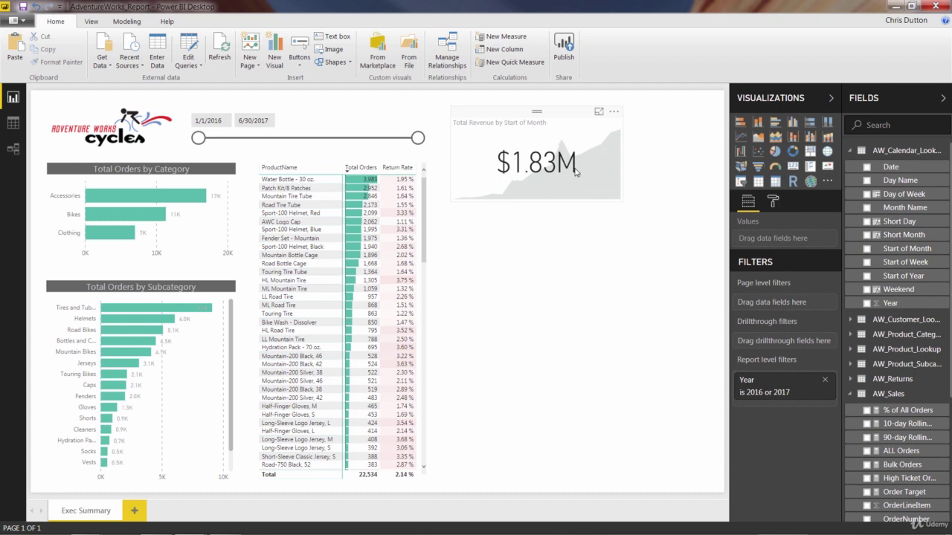
click(543, 123)
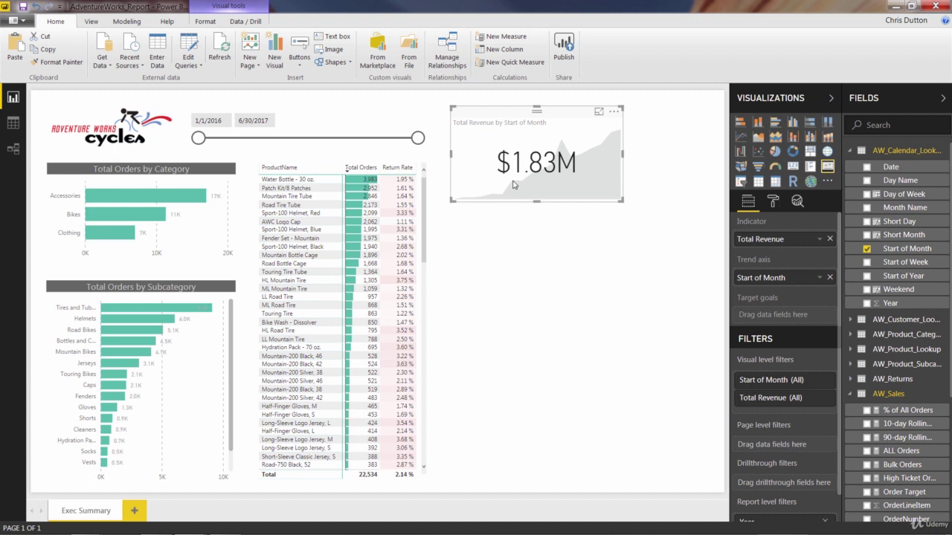
click(550, 251)
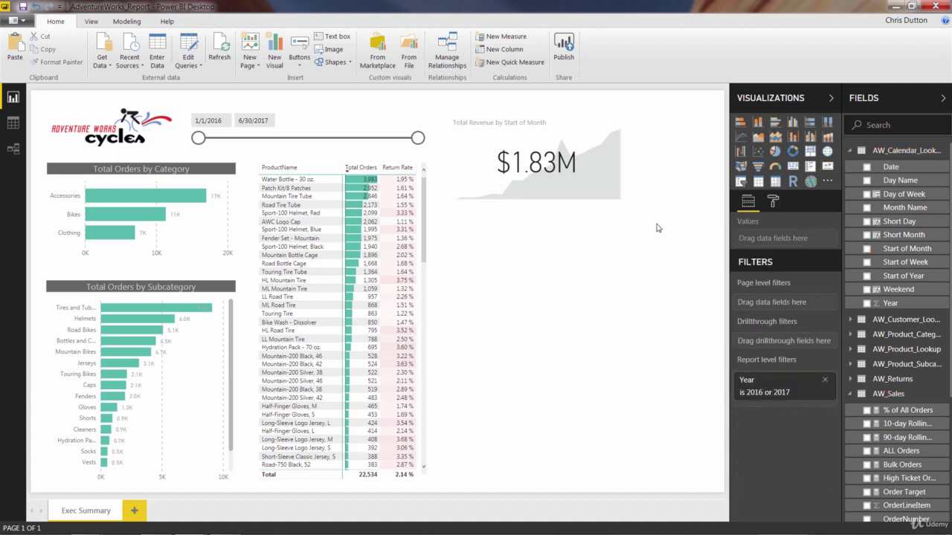
- Insert a matrix visual, place it in the blank area below the KPI, and enlarge it
click(774, 182)
drag(649, 136, 532, 301)
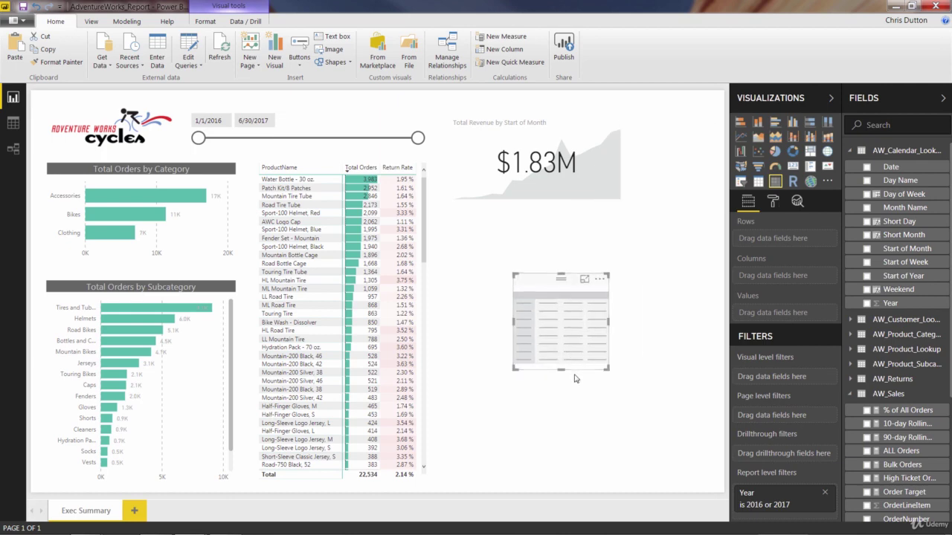
drag(603, 368, 632, 437)
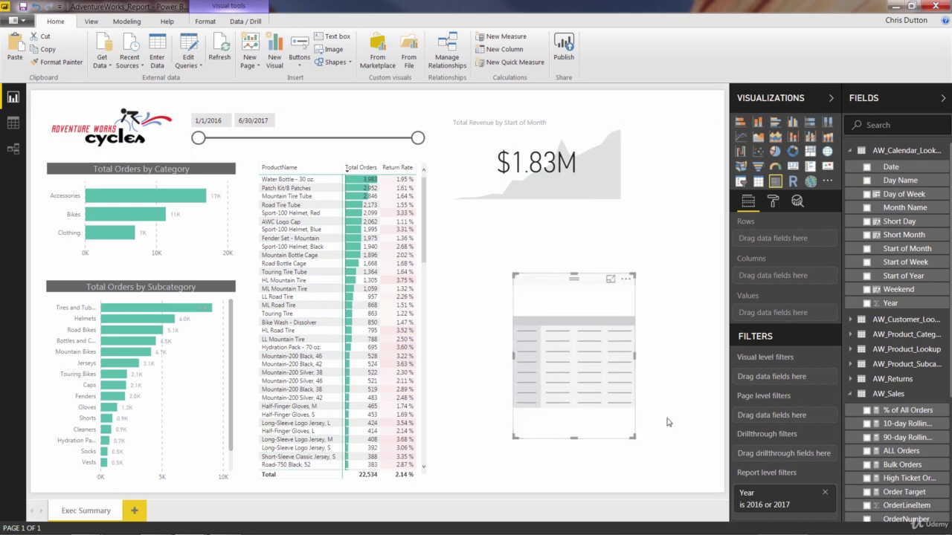
- Fill the matrix with Total Revenue as values and Start of Month as rows, using plain dates instead of the date hierarchy
scroll(899, 416, down, 5)
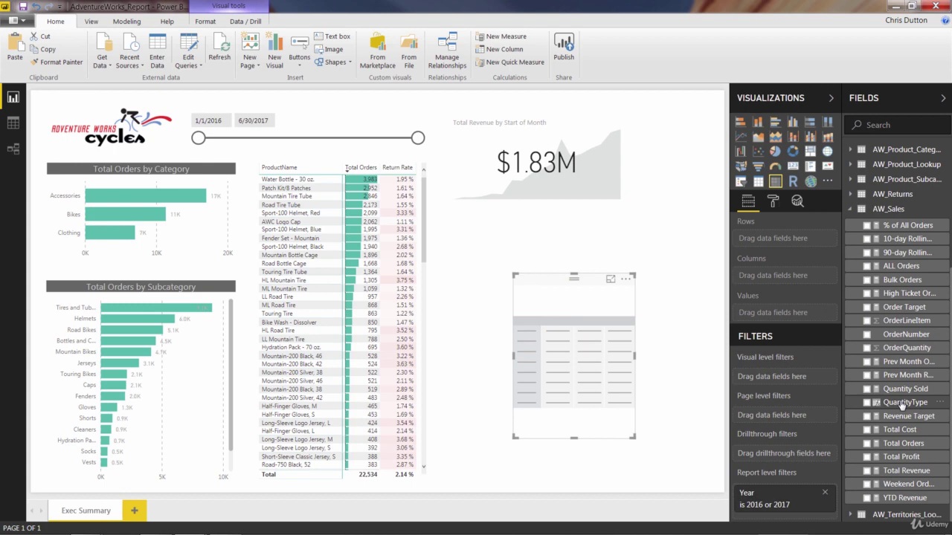
drag(908, 471, 776, 320)
scroll(880, 213, up, 5)
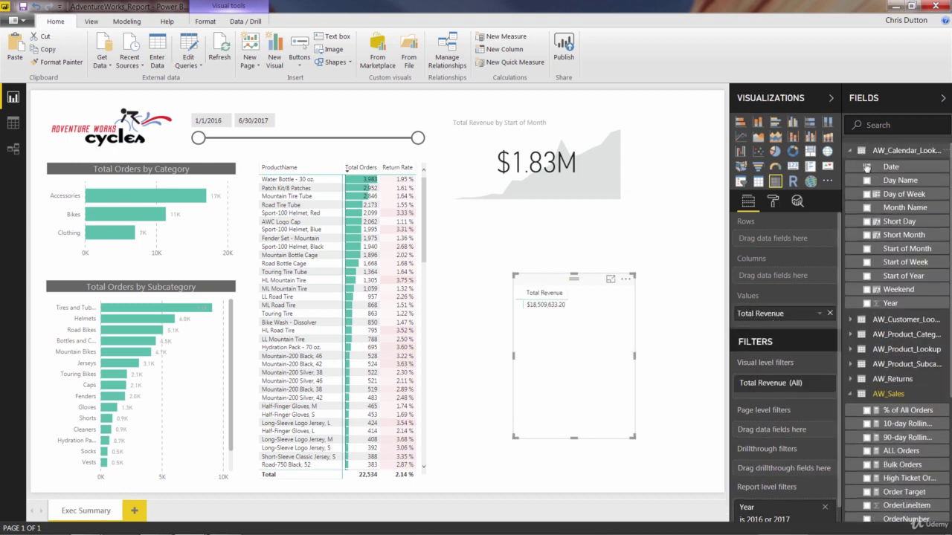
drag(908, 253, 772, 242)
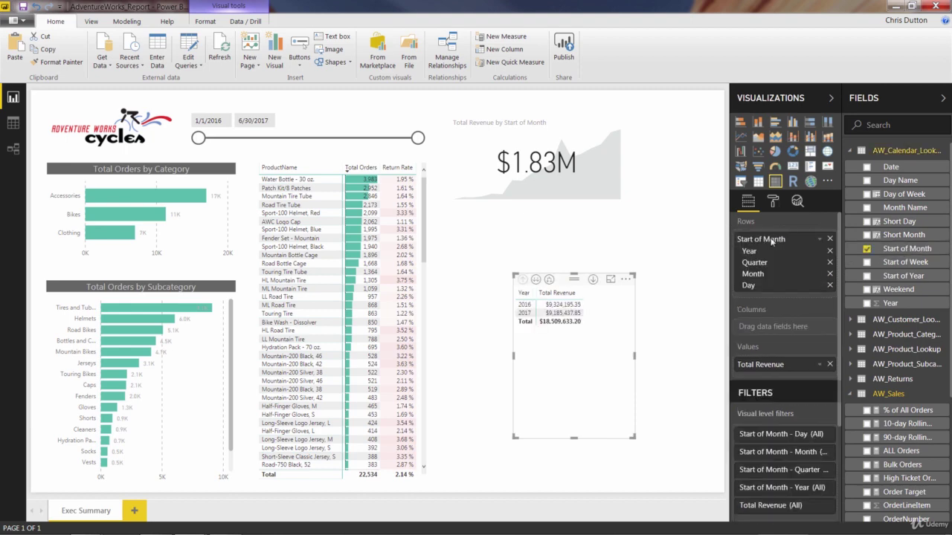
click(818, 241)
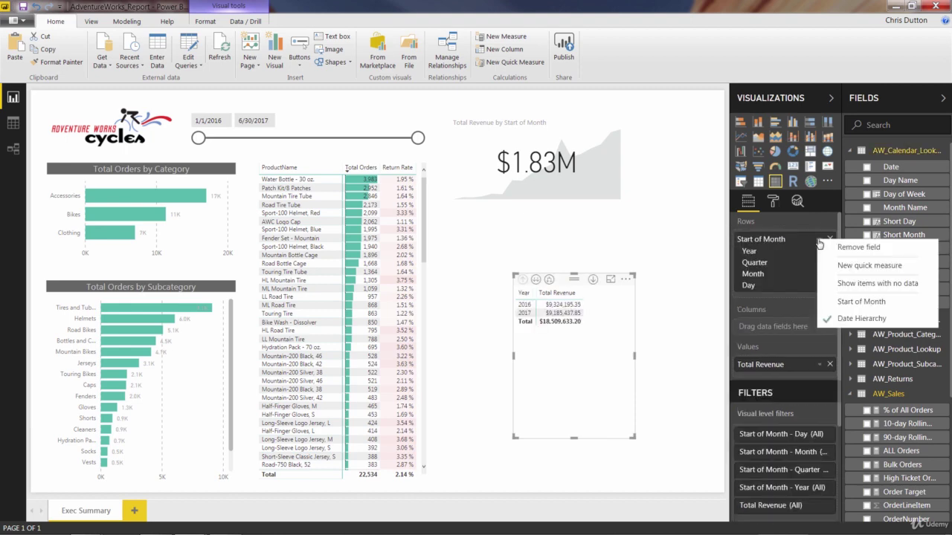
click(856, 301)
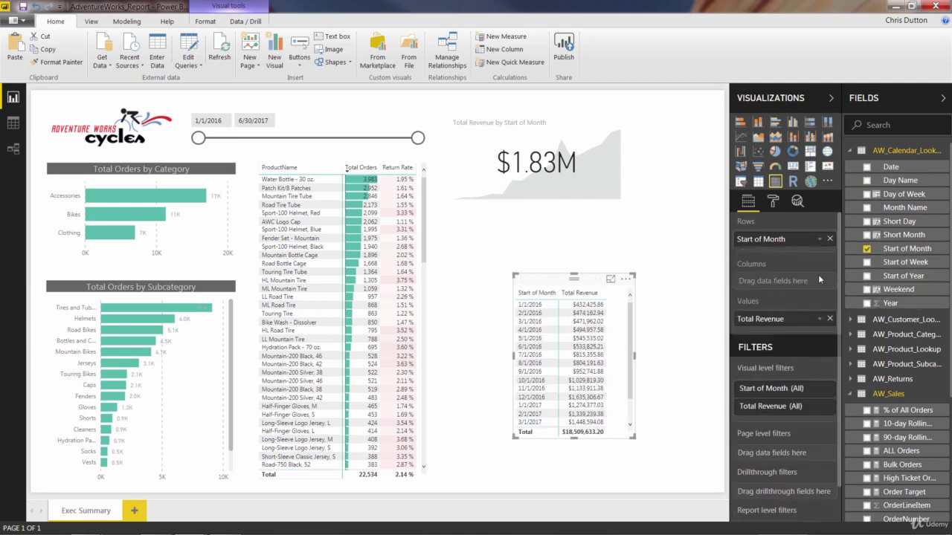
- Extend the matrix downward to show all months through 6/1/2017 without scrolling
scroll(592, 384, down, 2)
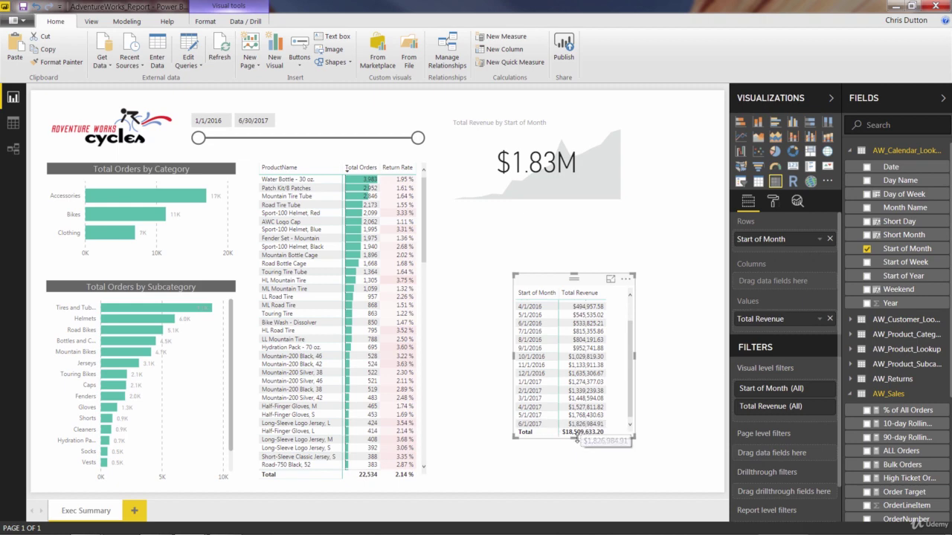
drag(574, 438, 574, 460)
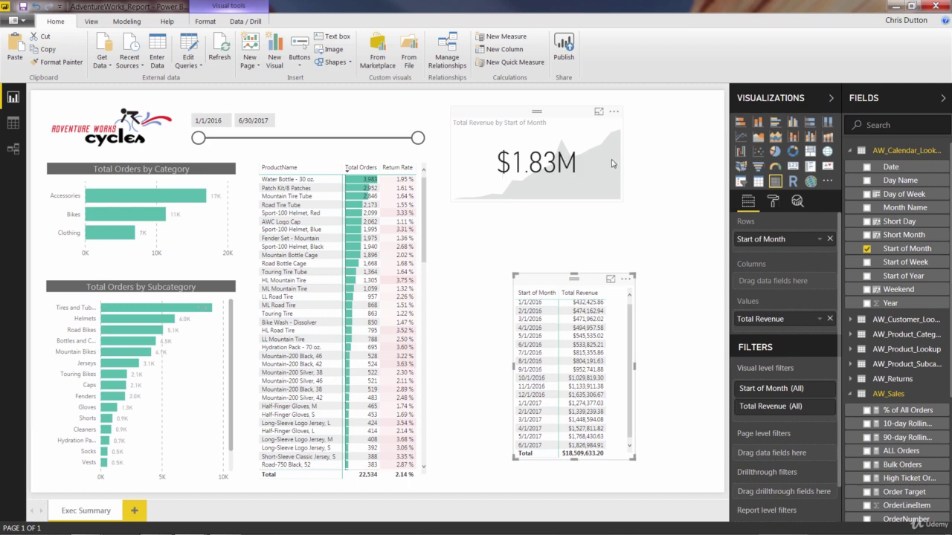
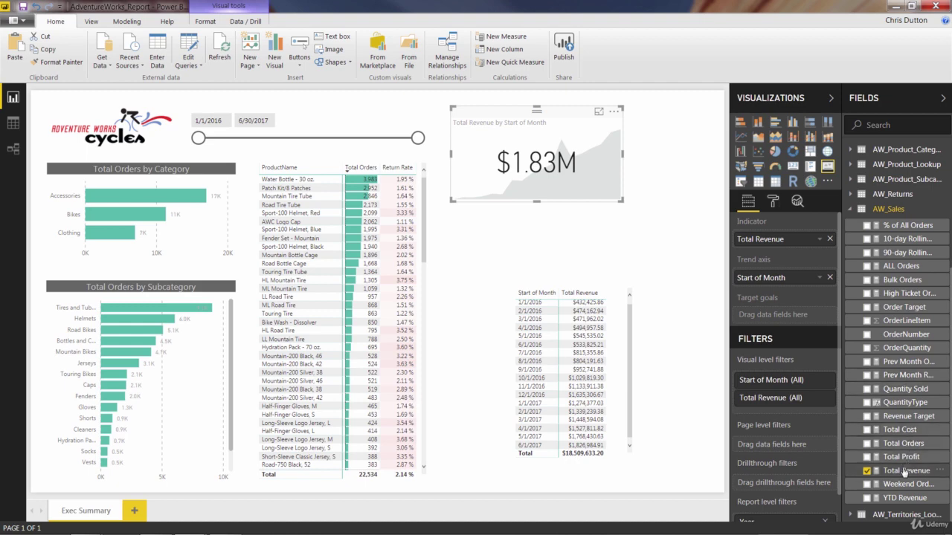
- Inspect the Revenue Target measure's formula and set Prev Month Revenue as the revenue KPI's target goal
click(915, 421)
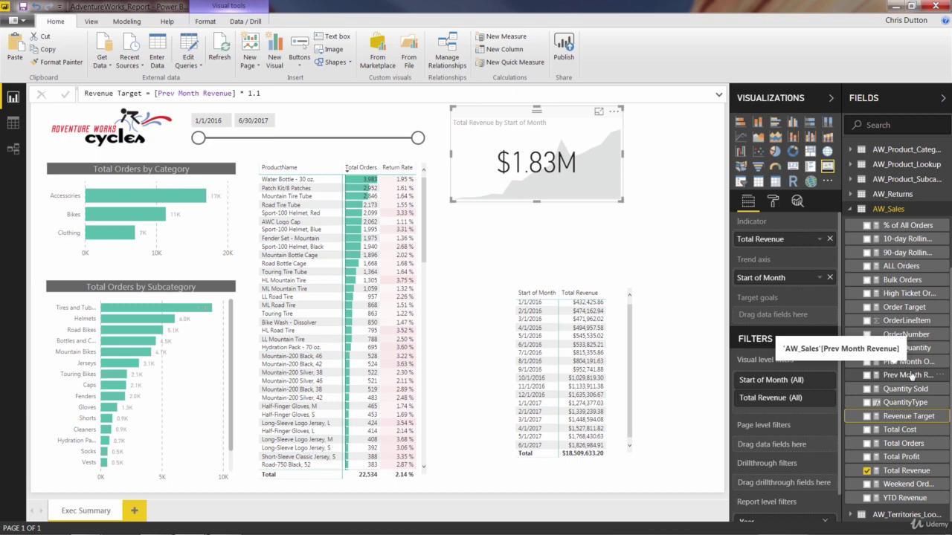
drag(904, 374, 792, 315)
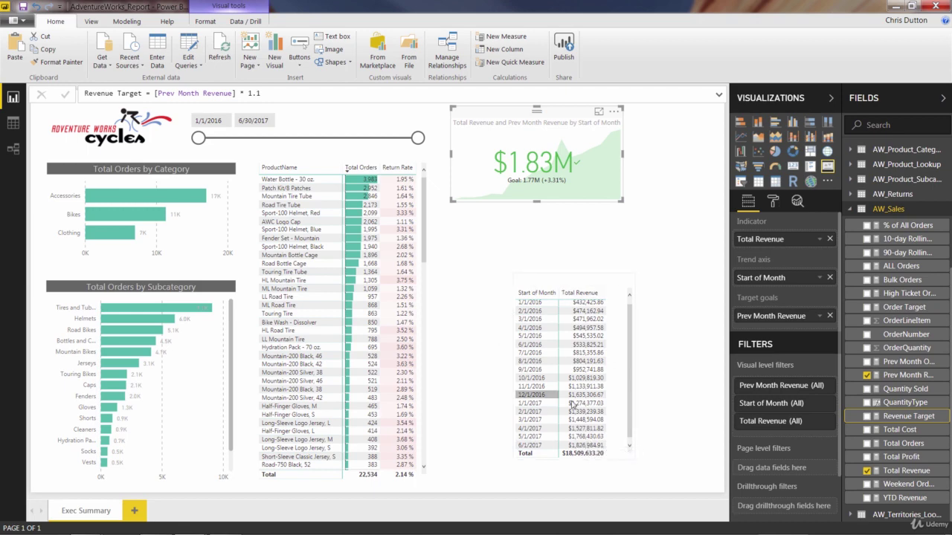
- Shrink the matrix and the revenue KPI to free up space, and paste a copy of the KPI between them
drag(577, 276, 574, 347)
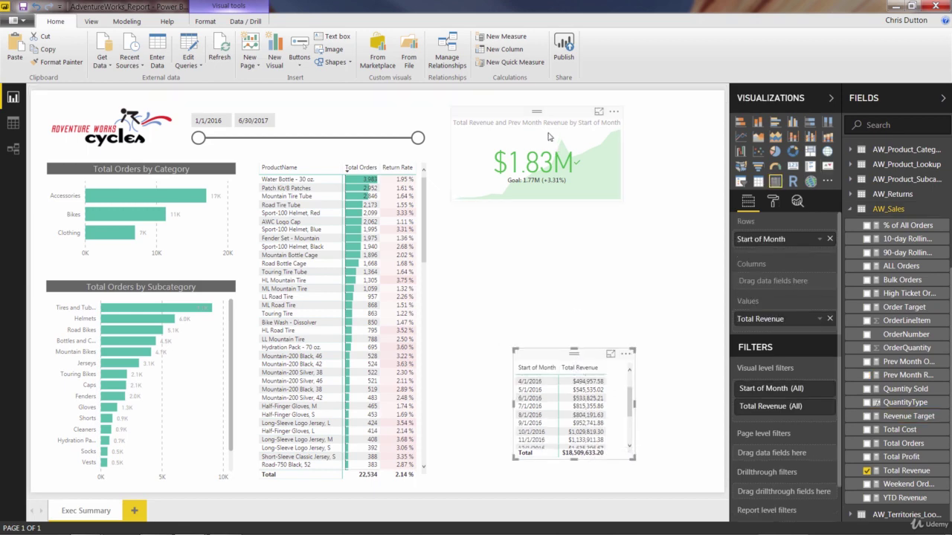
click(536, 113)
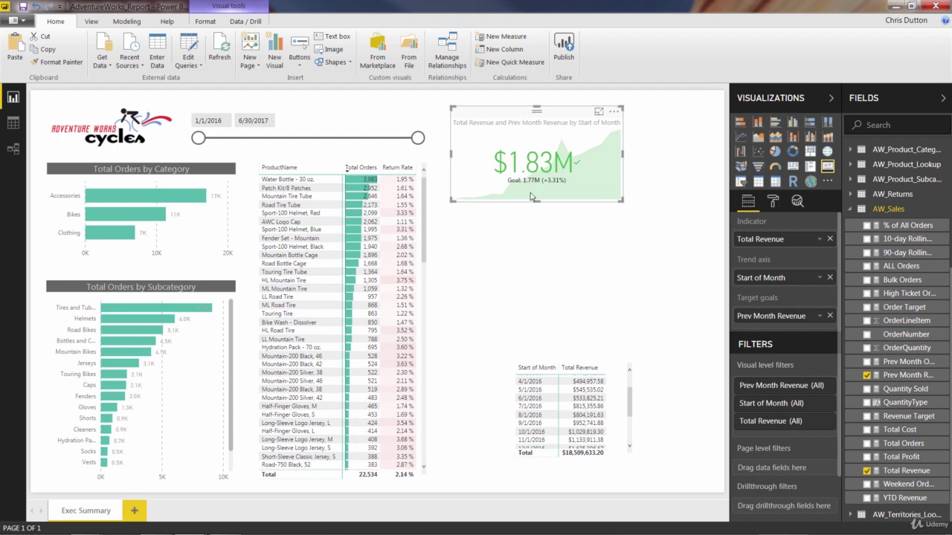
drag(622, 201, 573, 215)
key(ctrl+c)
key(ctrl+v)
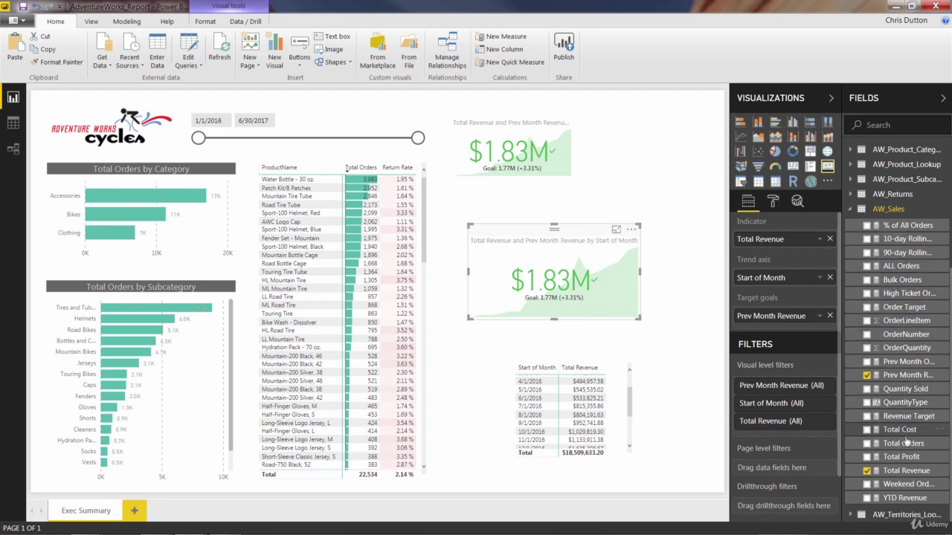
- Set the copied KPI's indicator to Total Orders with Prev Month Orders as target goal, and move the KPI clear of the matrix
drag(903, 443, 779, 245)
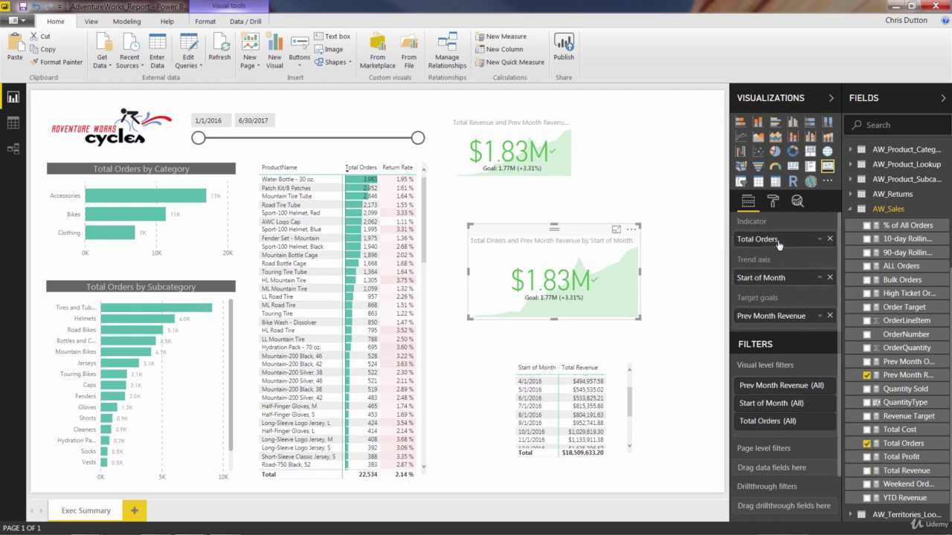
click(830, 316)
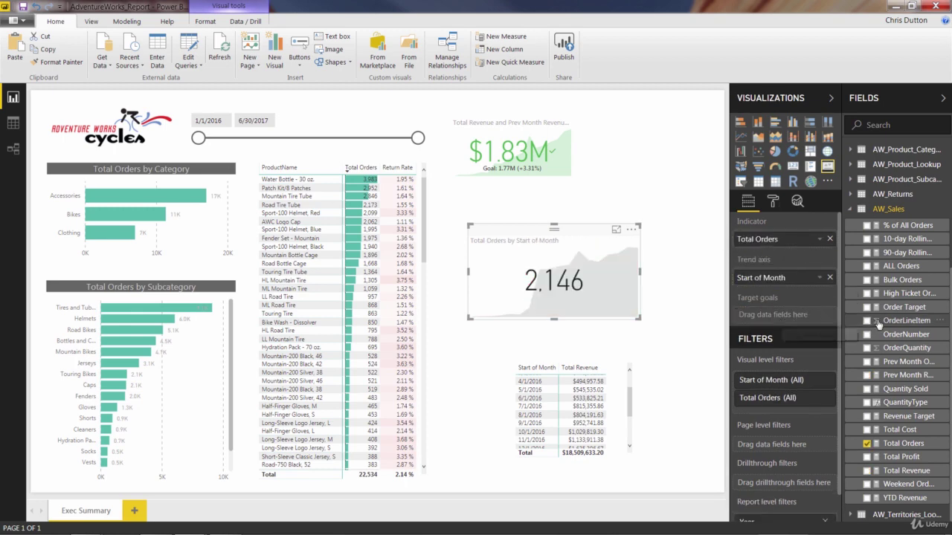
drag(905, 364, 773, 316)
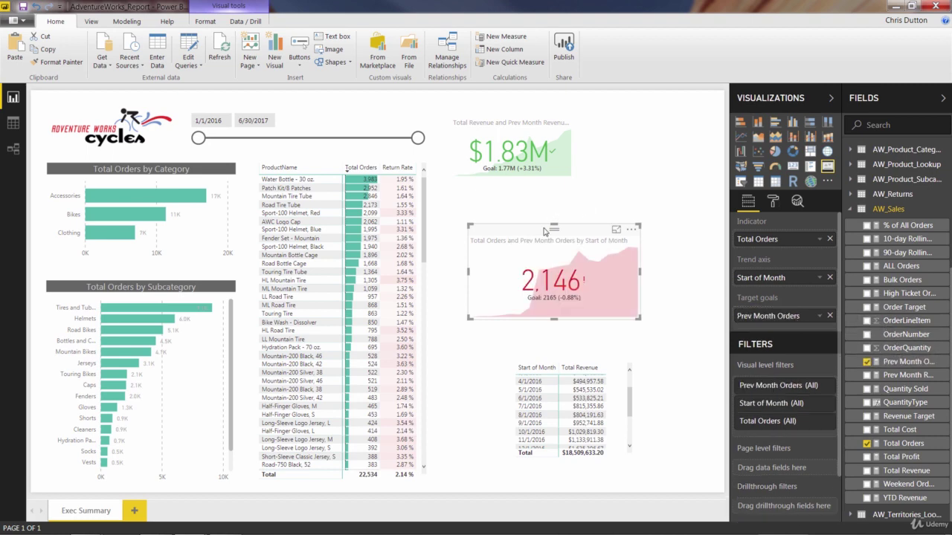
drag(544, 230, 571, 210)
- Make the matrix taller and wider, and add Total Orders to its values
click(571, 351)
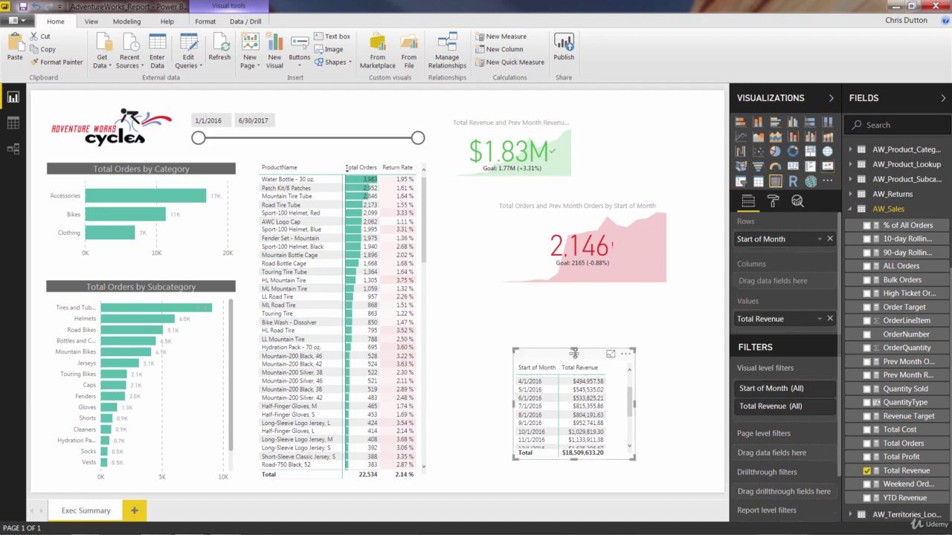
drag(574, 350, 574, 298)
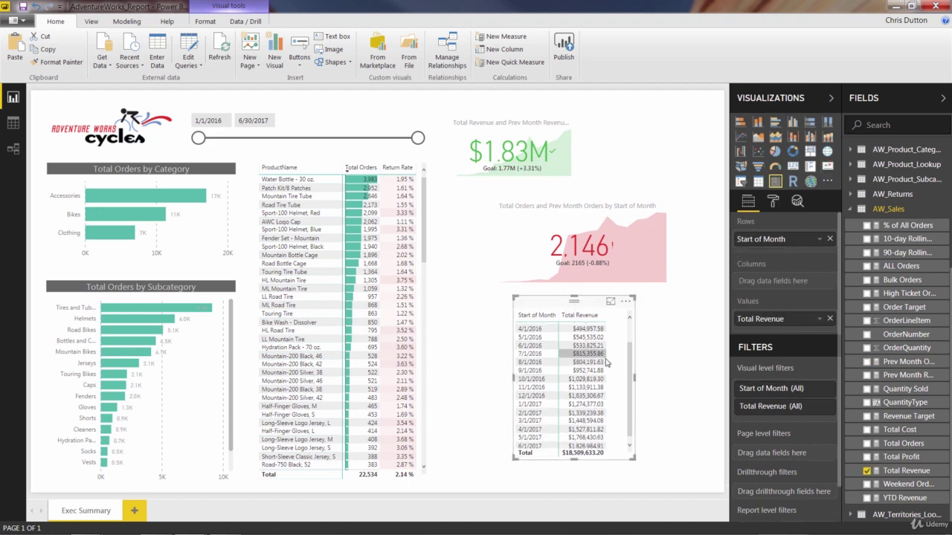
drag(655, 381, 675, 379)
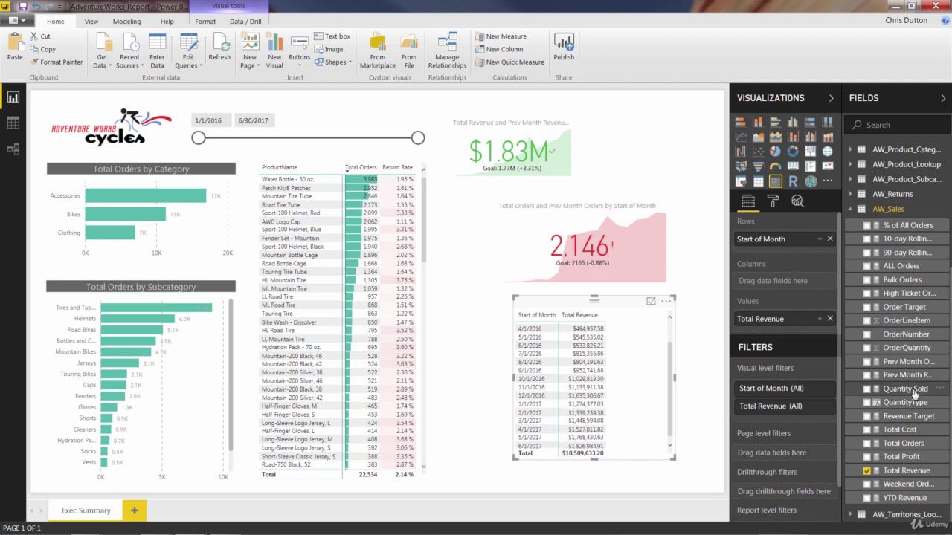
drag(906, 444, 769, 333)
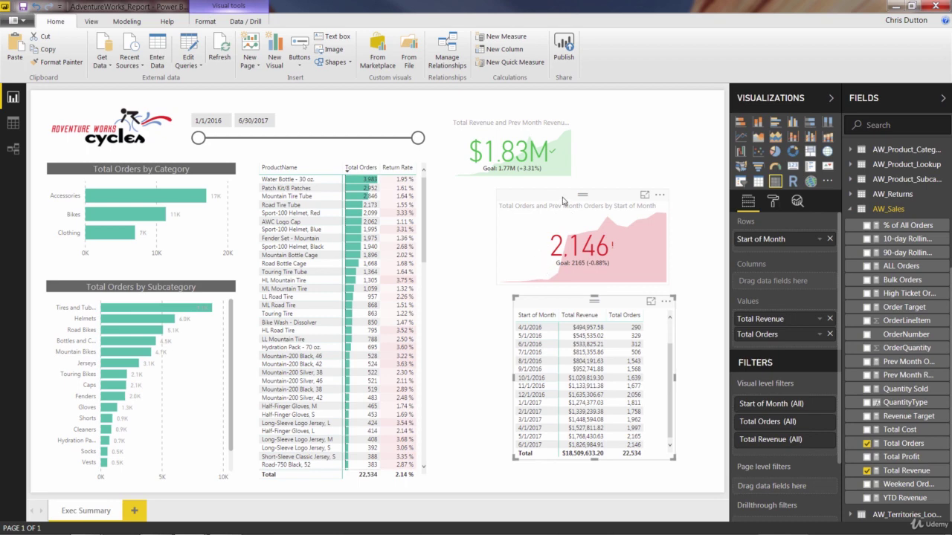
- Enlarge the revenue KPI slightly and reposition the orders KPI to its lower right
mouse_move(569, 194)
mouse_down()
mouse_move(578, 184)
mouse_move(583, 205)
mouse_up()
click(569, 174)
click(617, 182)
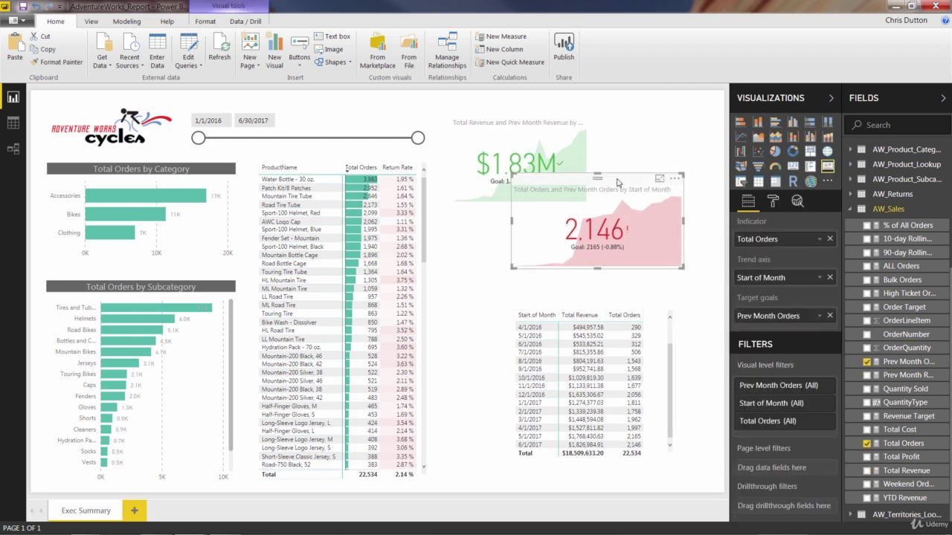
click(495, 274)
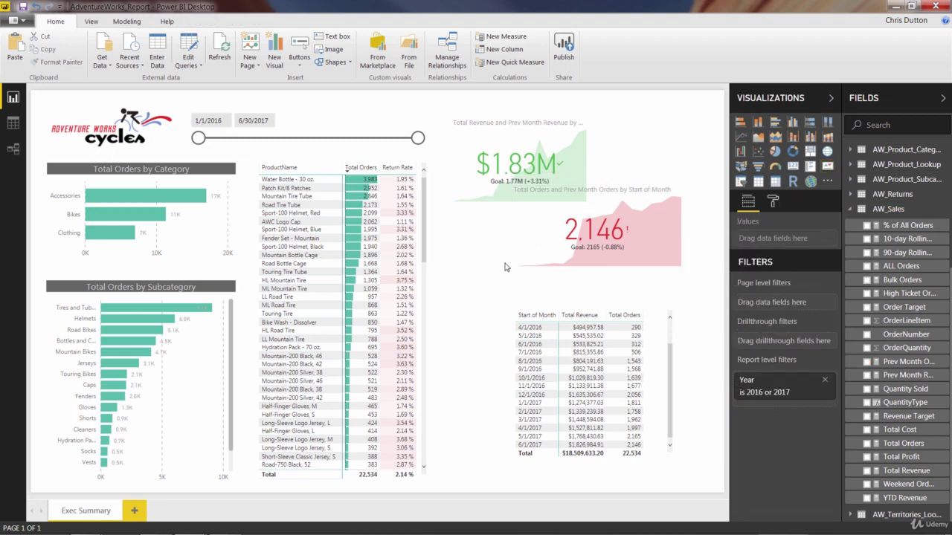
- Duplicate the orders KPI and set the copy's indicator to Total Returns and its target goal to Prev Month Returns
drag(596, 182, 604, 249)
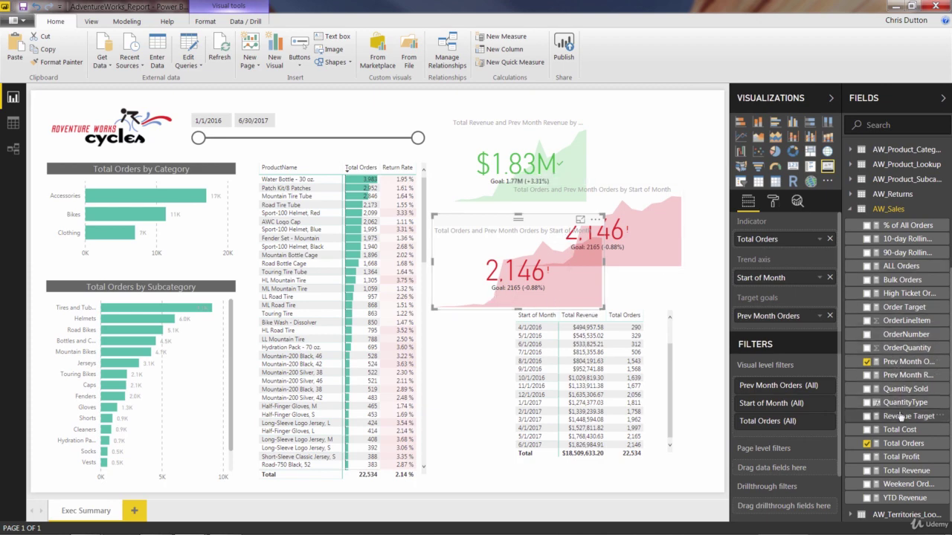
click(851, 196)
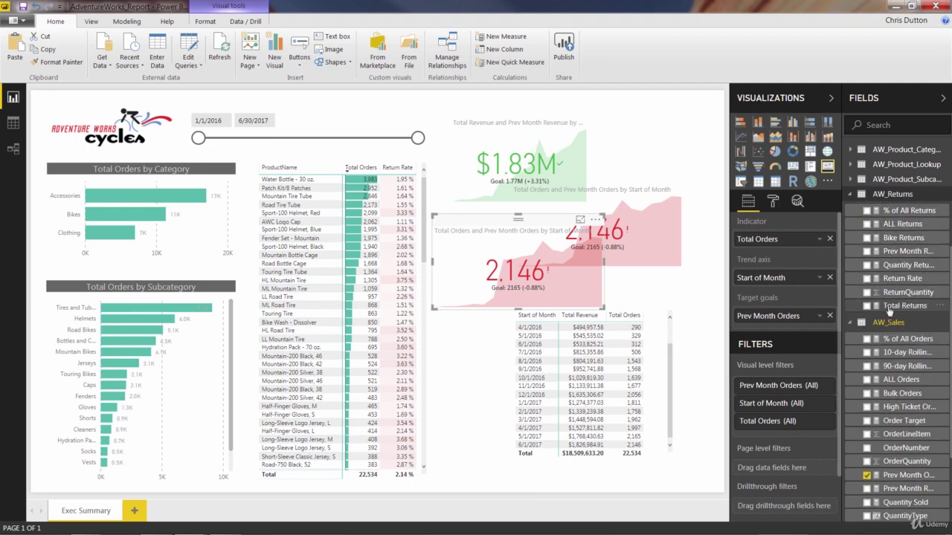
drag(901, 310, 777, 242)
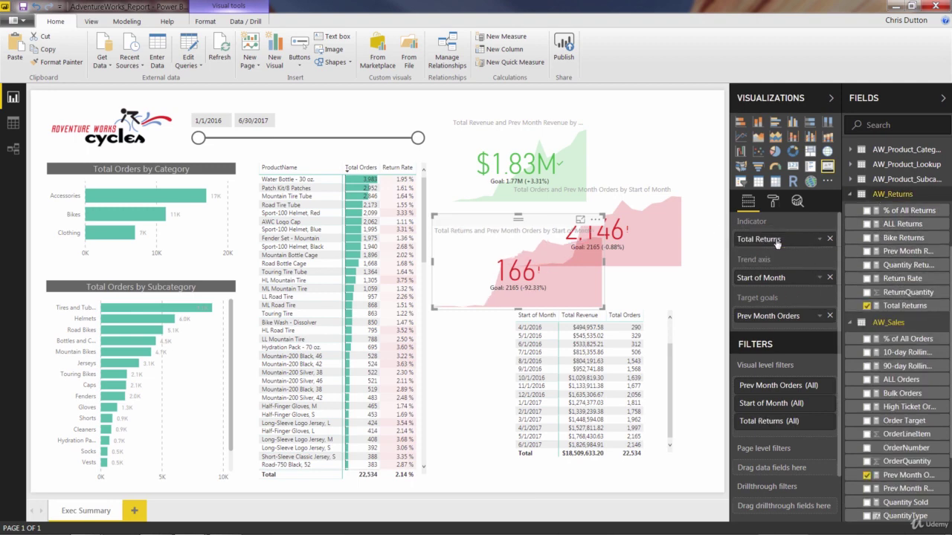
click(829, 317)
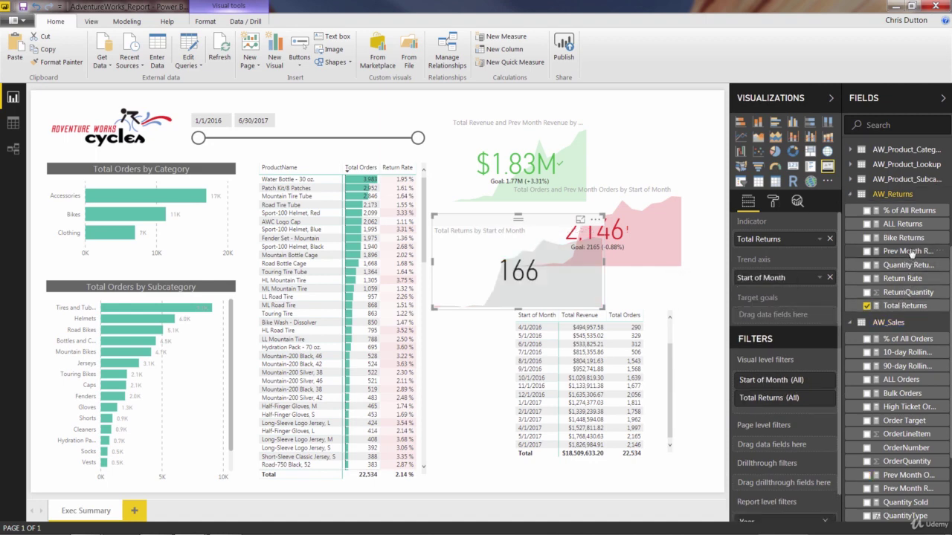
drag(911, 254, 782, 315)
- Narrow the returns and orders KPIs and place them side by side between the revenue KPI and the matrix
drag(501, 219, 484, 232)
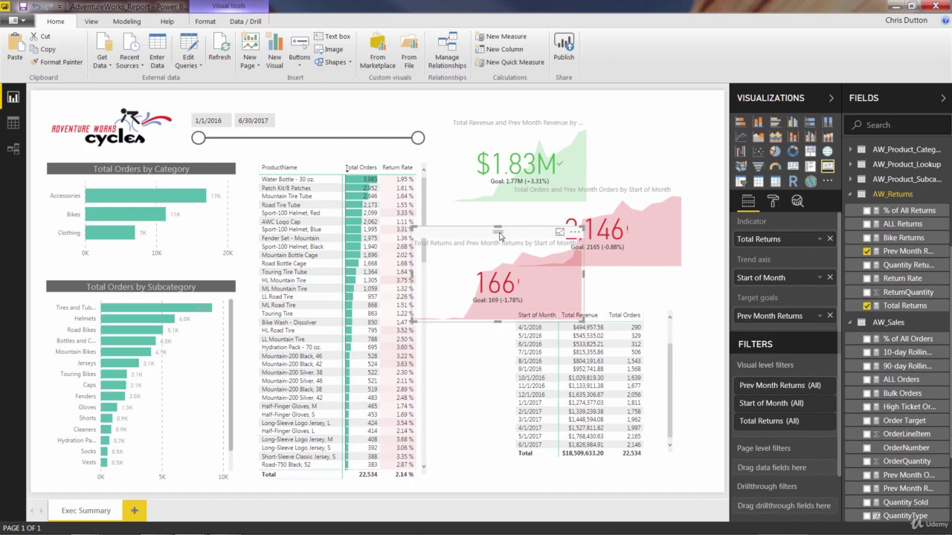
drag(583, 274, 548, 274)
drag(606, 211, 636, 249)
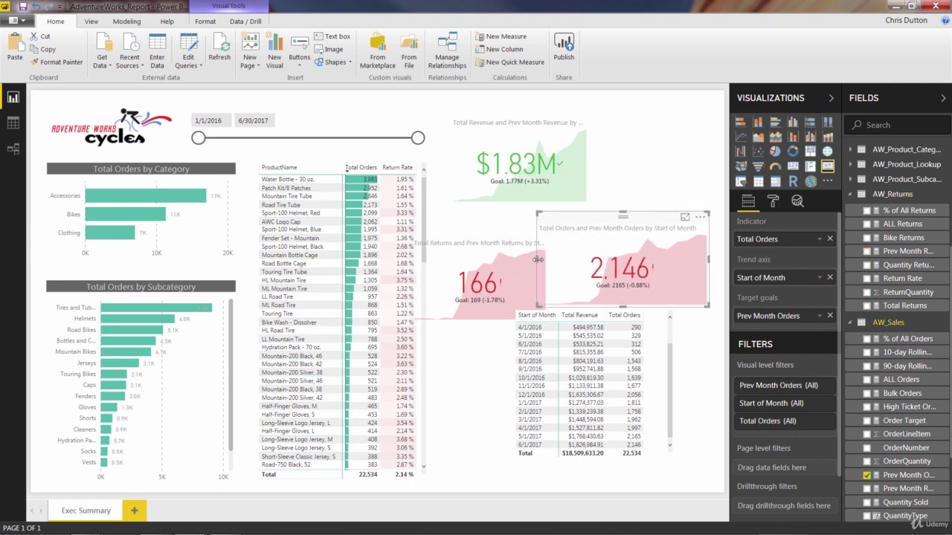
drag(574, 263, 587, 260)
drag(480, 236, 511, 217)
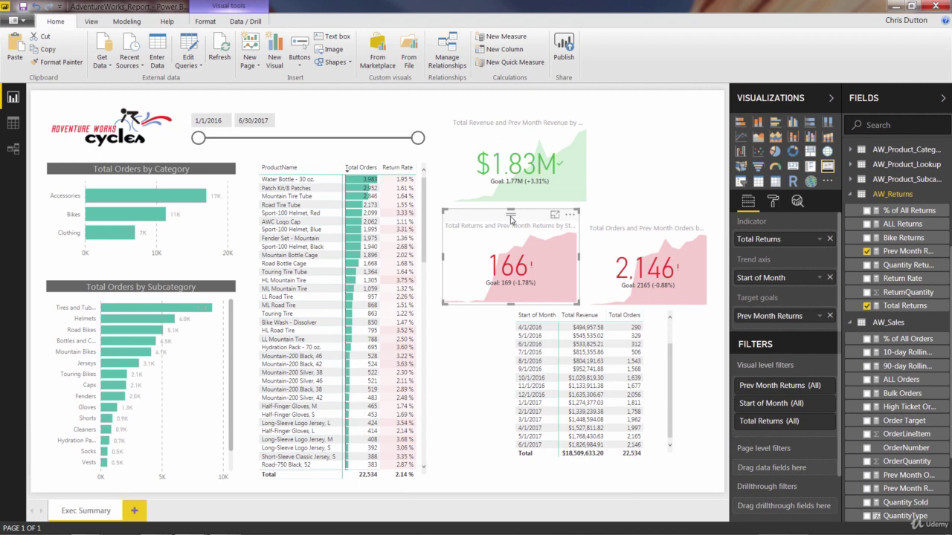
- Set the returns KPI's color coding direction to Low is good
click(773, 202)
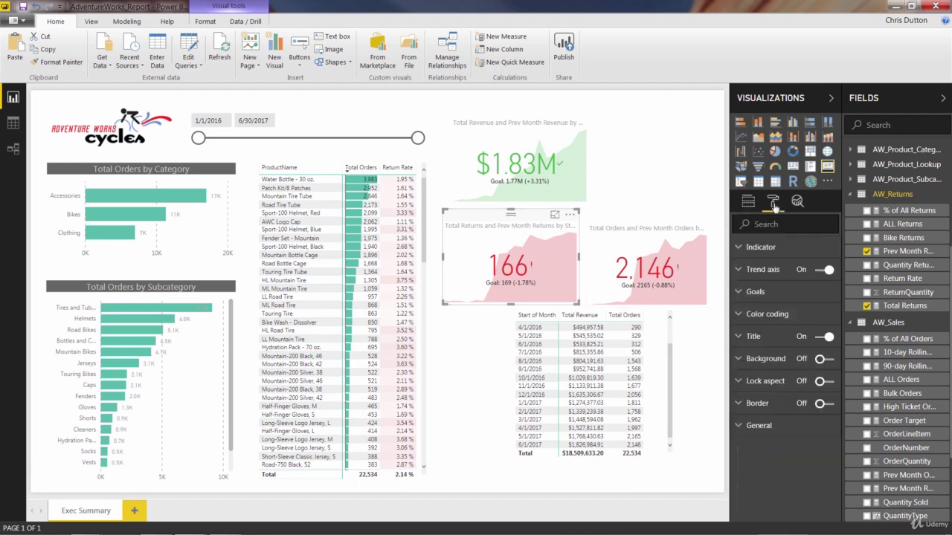
click(737, 314)
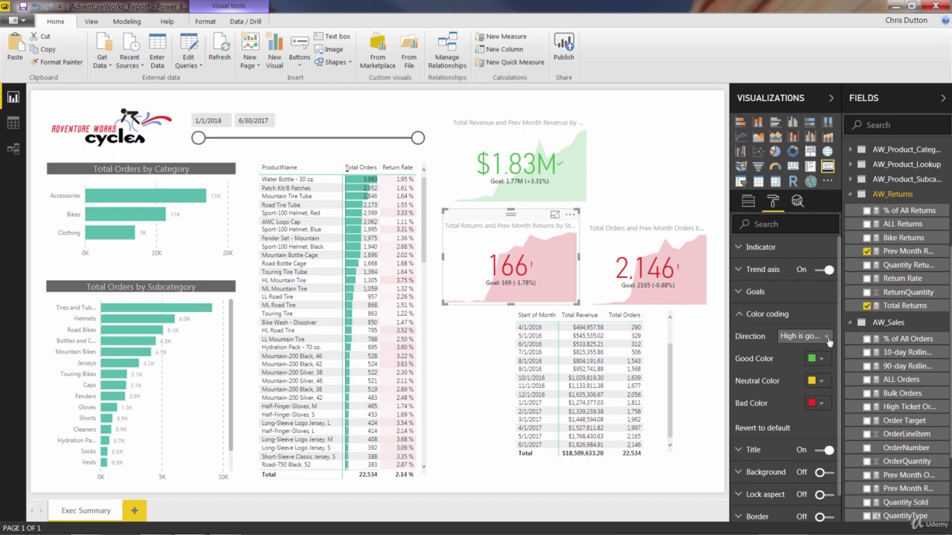
click(827, 339)
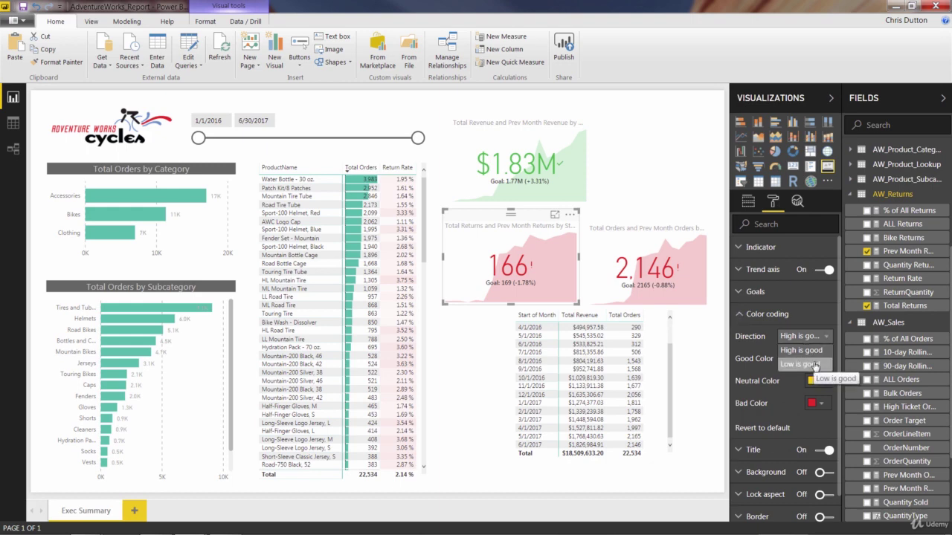
click(815, 366)
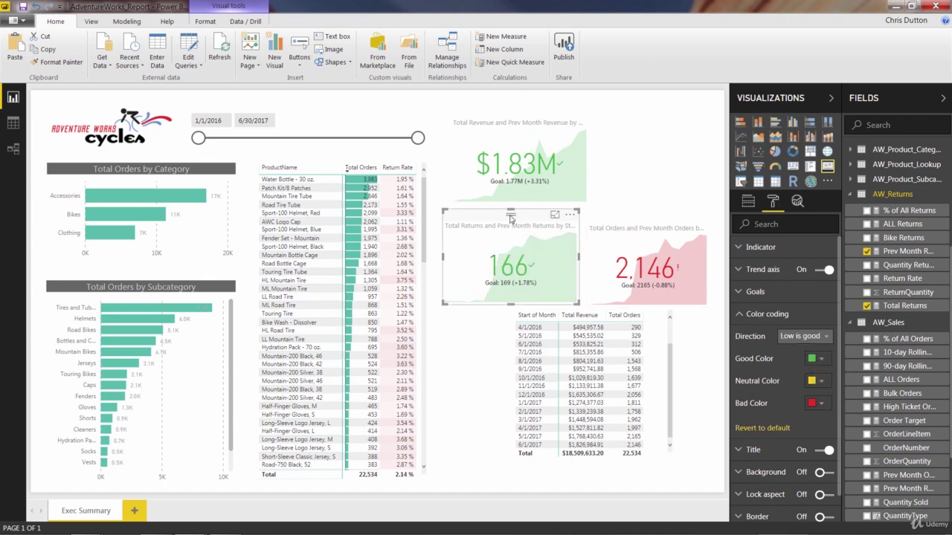
- Delete the matrix and rearrange the KPIs, with returns above orders and revenue to their lower left
drag(510, 217, 655, 123)
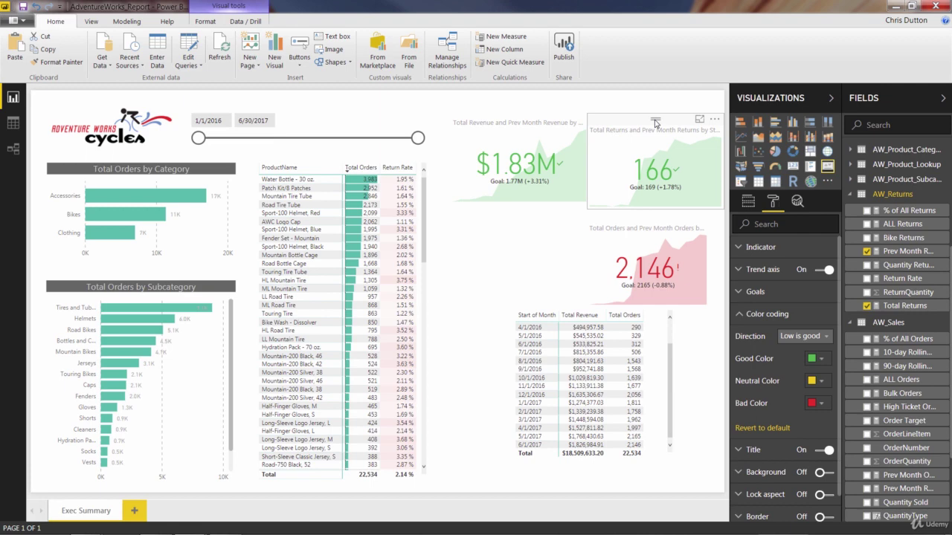
mouse_move(520, 118)
mouse_down()
mouse_move(500, 123)
mouse_move(508, 132)
mouse_up()
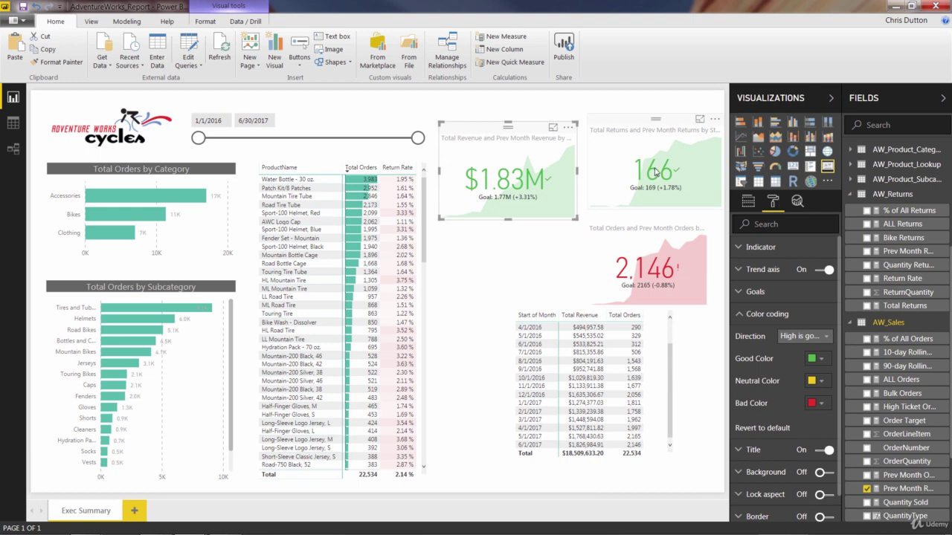
click(537, 307)
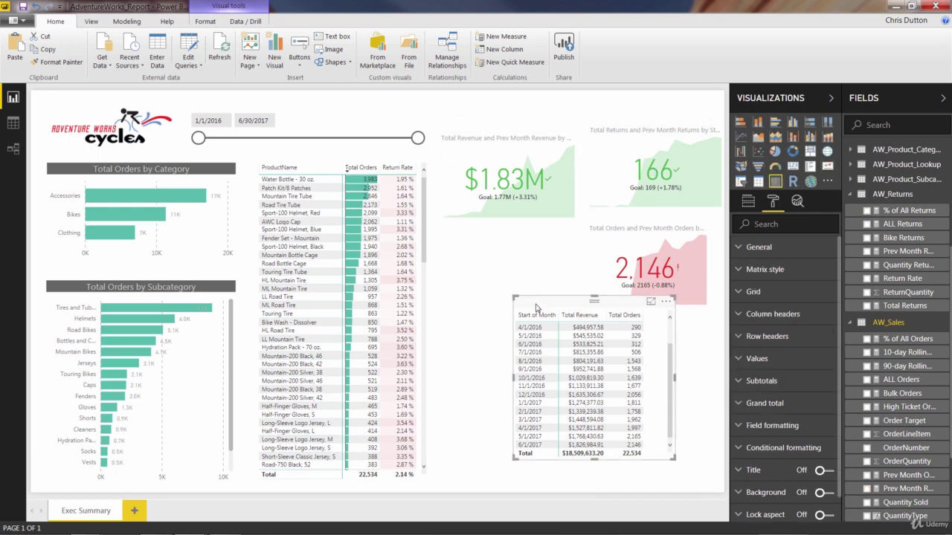
key(Delete)
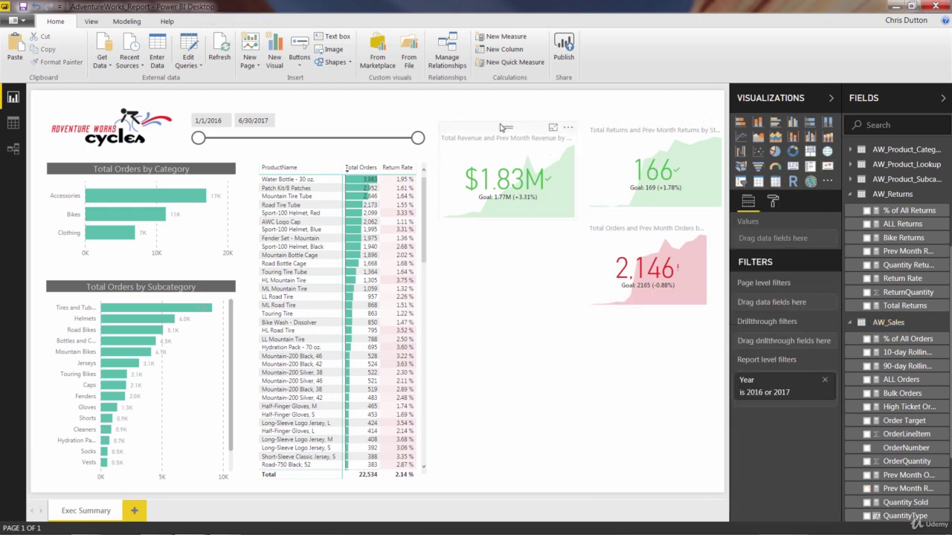
drag(500, 128, 504, 262)
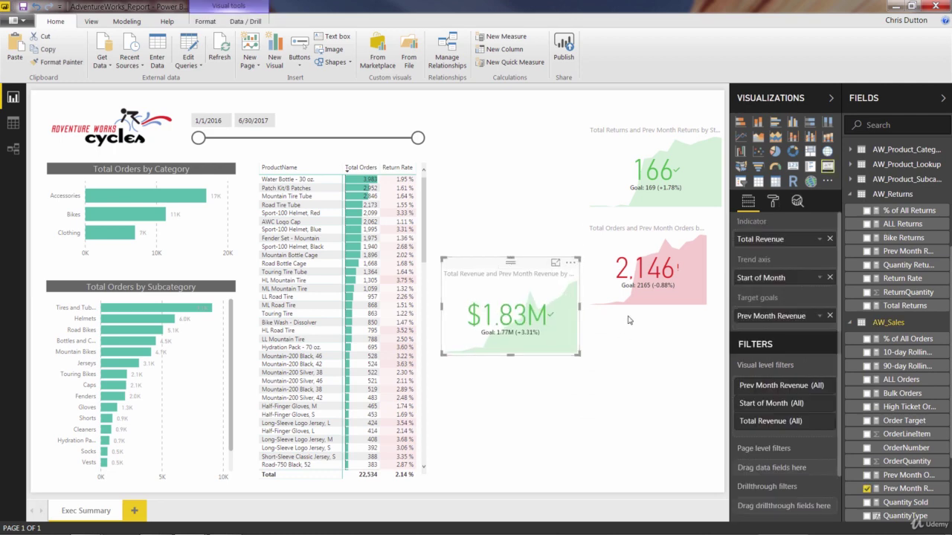
- Change the revenue KPI's title text to Monthly Revenue
click(772, 202)
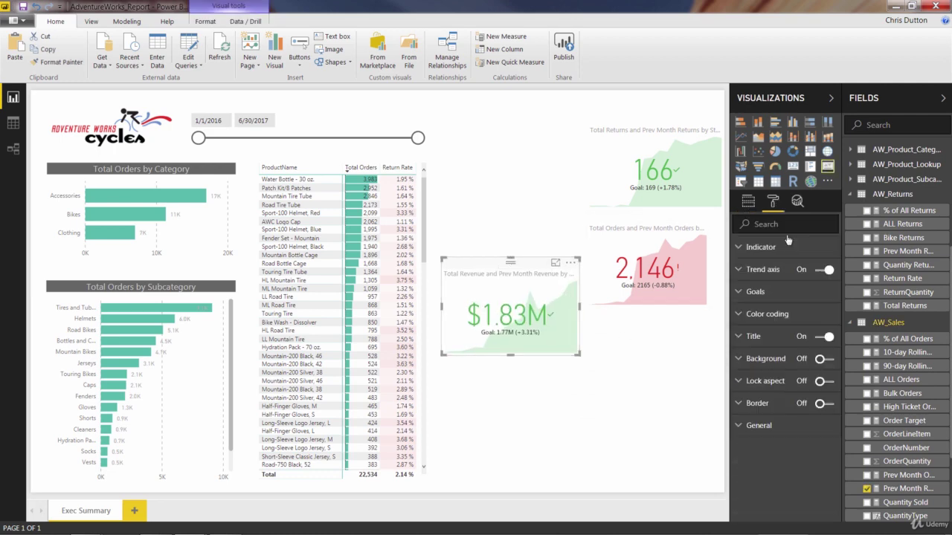
click(739, 339)
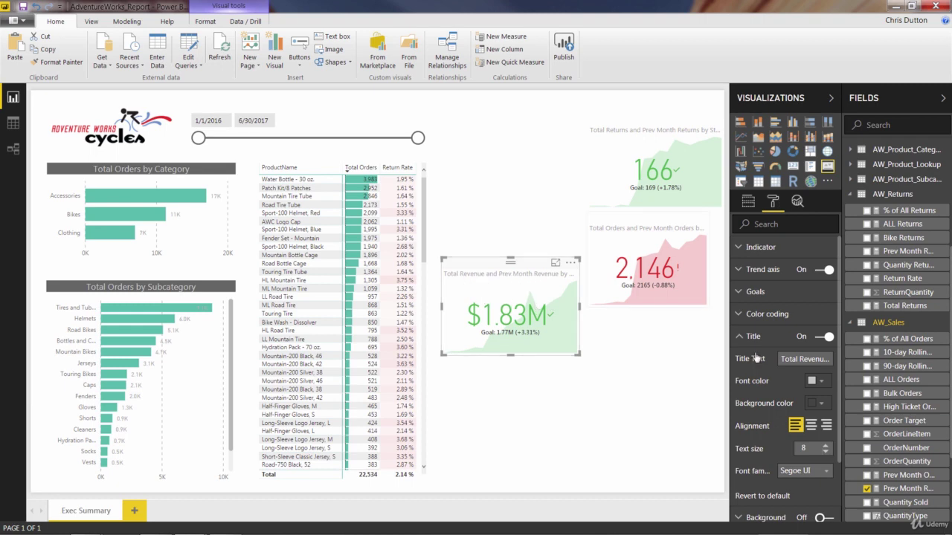
triple_click(807, 359)
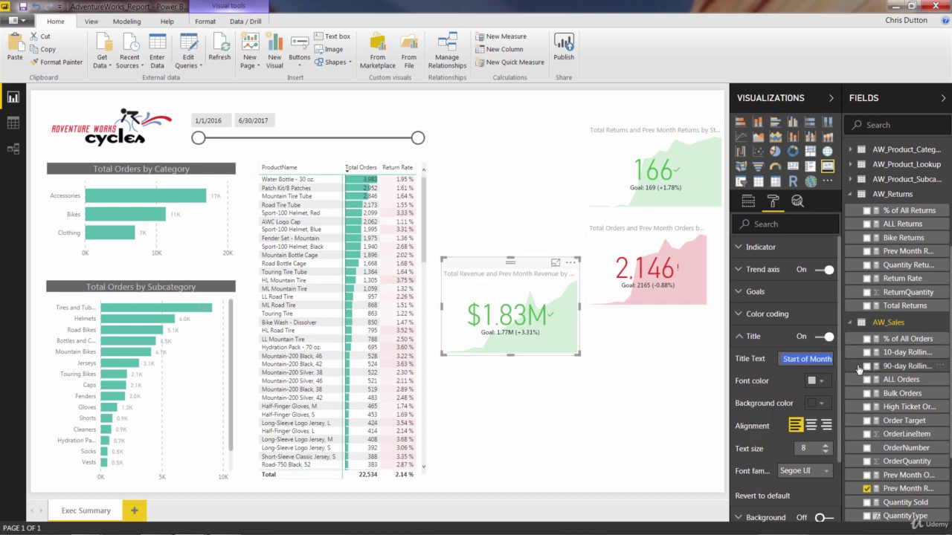
text(Current Month Revenue)
text(Monthly R)
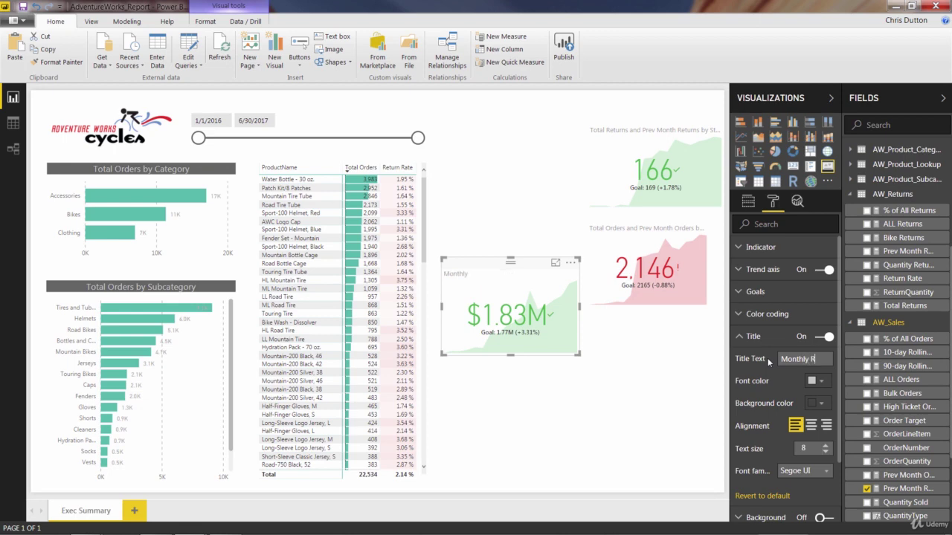
text(evenue)
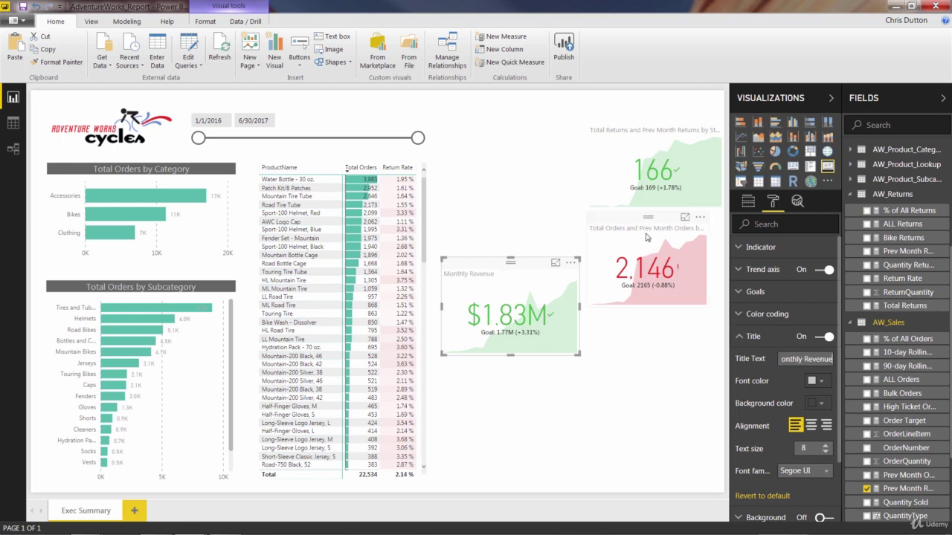
- Change the orders KPI's title text to Monthly Orders
click(637, 222)
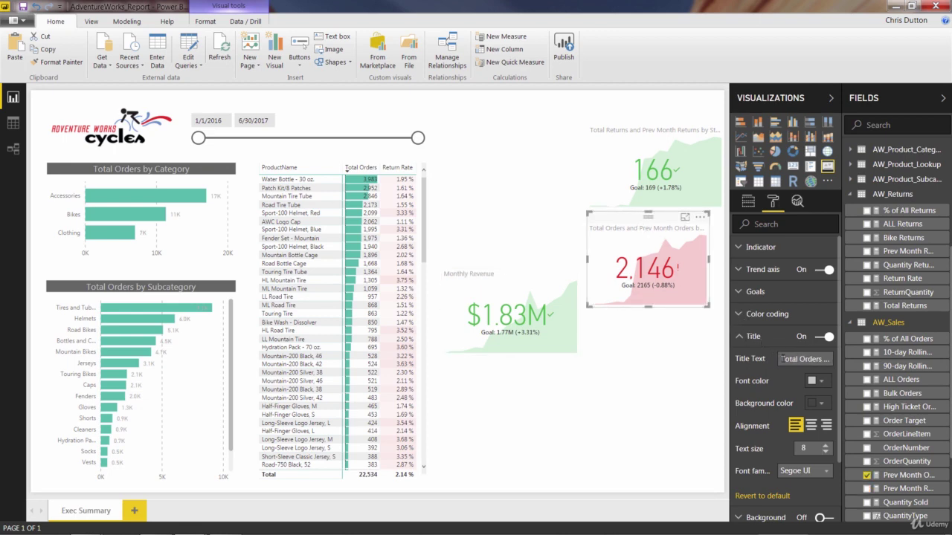
click(782, 359)
text(Month)
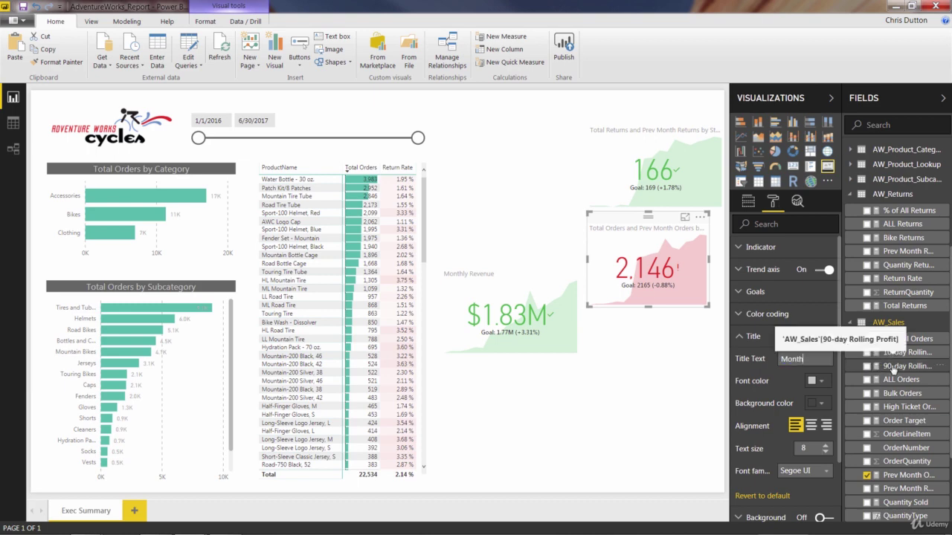
text(ly Orders)
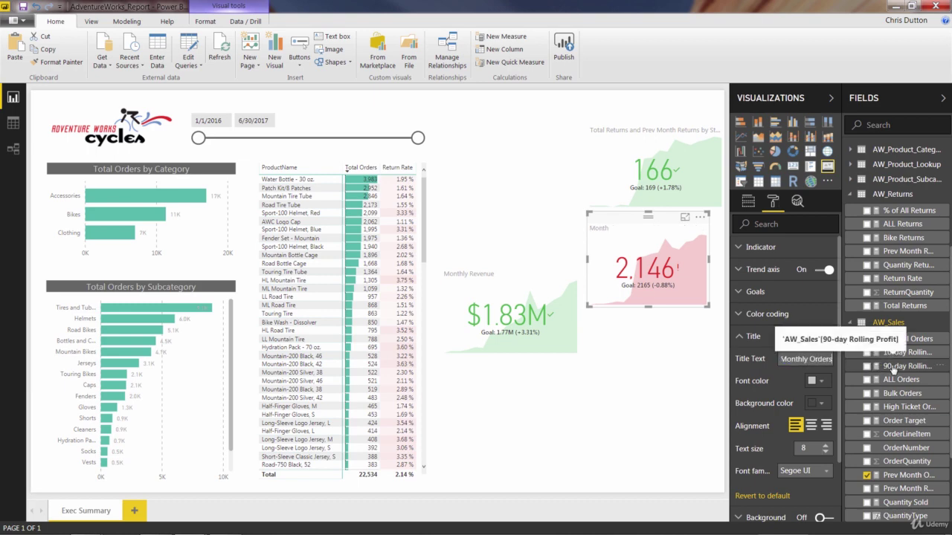
- Change the returns KPI's title text to Monthly Returns
click(654, 123)
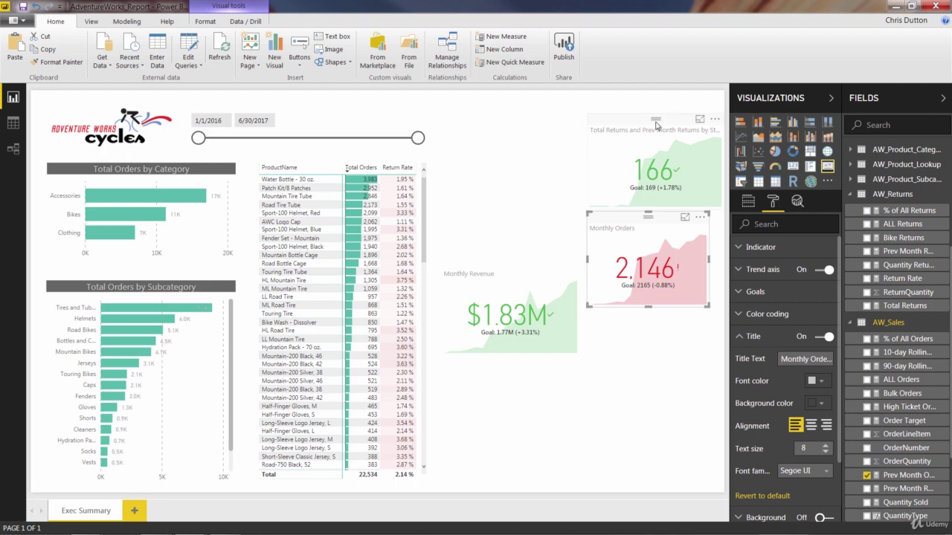
click(786, 358)
text(Month)
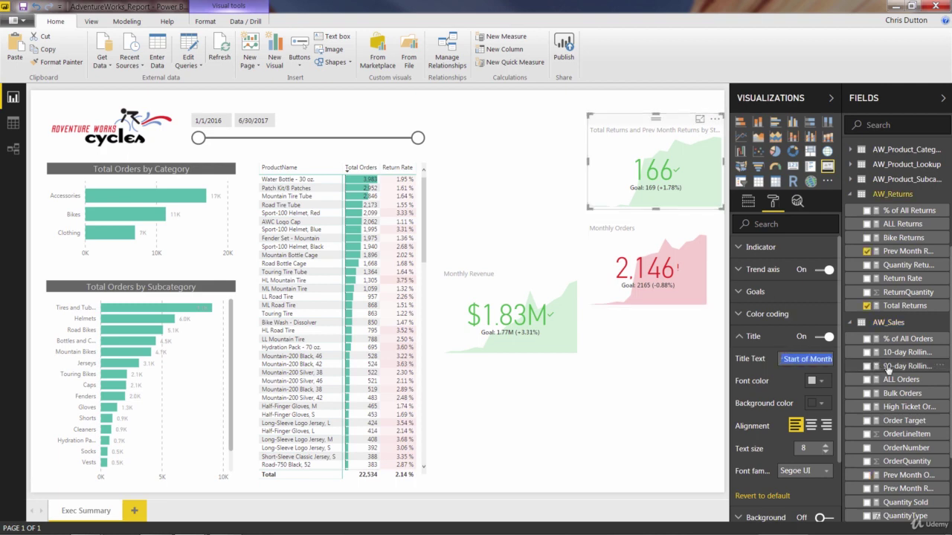
text(ly Retur)
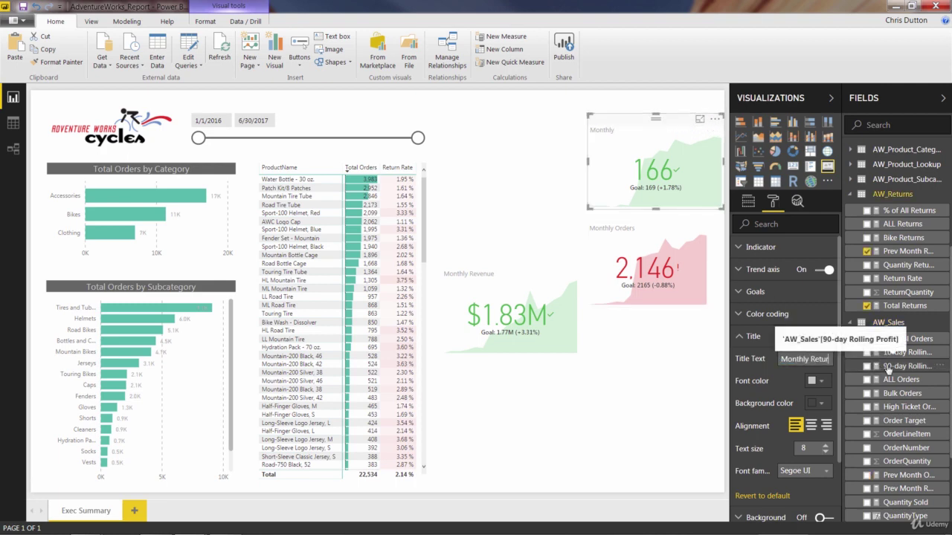
text(ns)
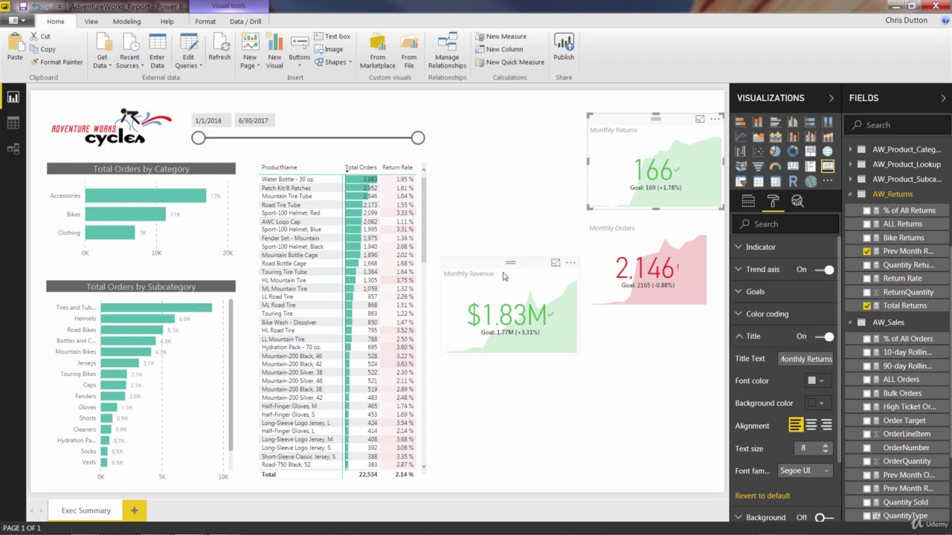
- Move the revenue KPI up beside the returns KPI and shift the date slicer and product table slightly left
click(505, 272)
drag(504, 257, 507, 103)
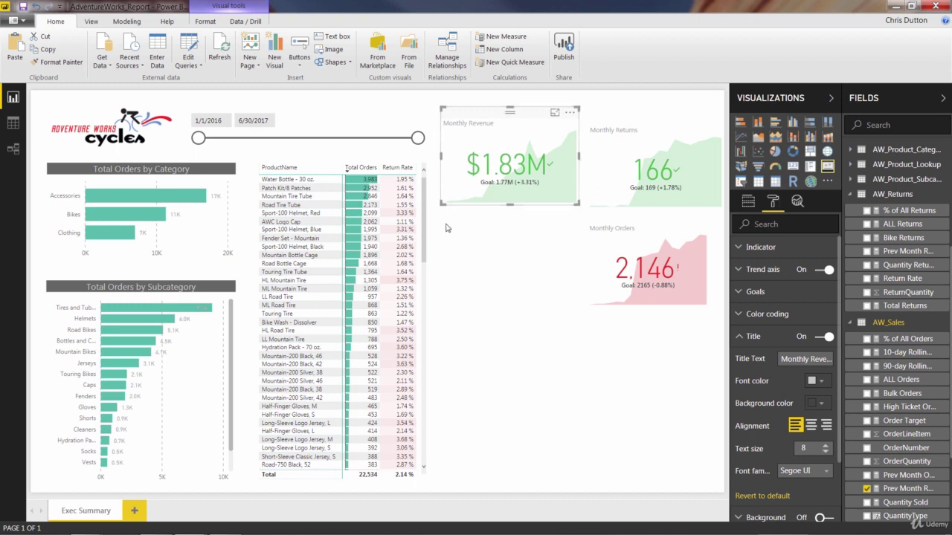
click(356, 153)
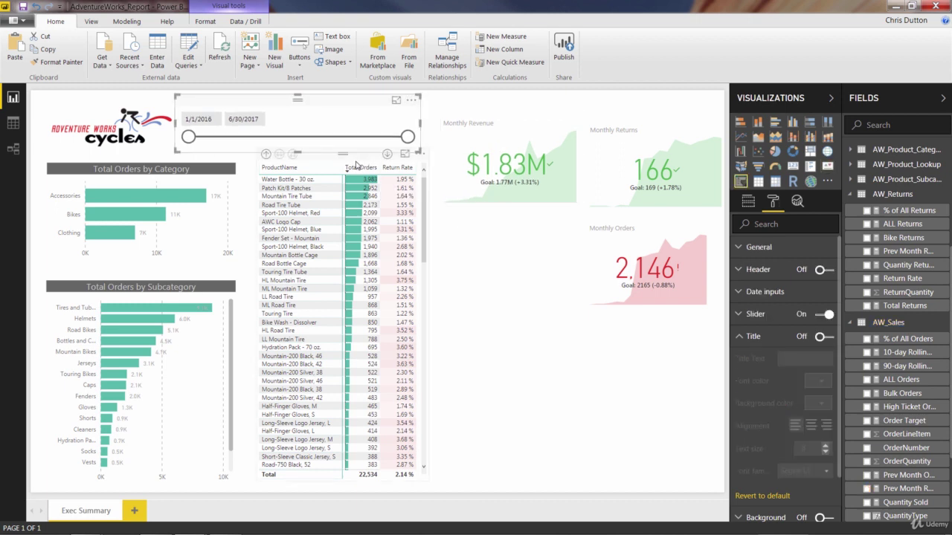
drag(356, 164, 345, 165)
- Move the revenue KPI closer to the product table and make it taller and wider
drag(477, 118, 467, 114)
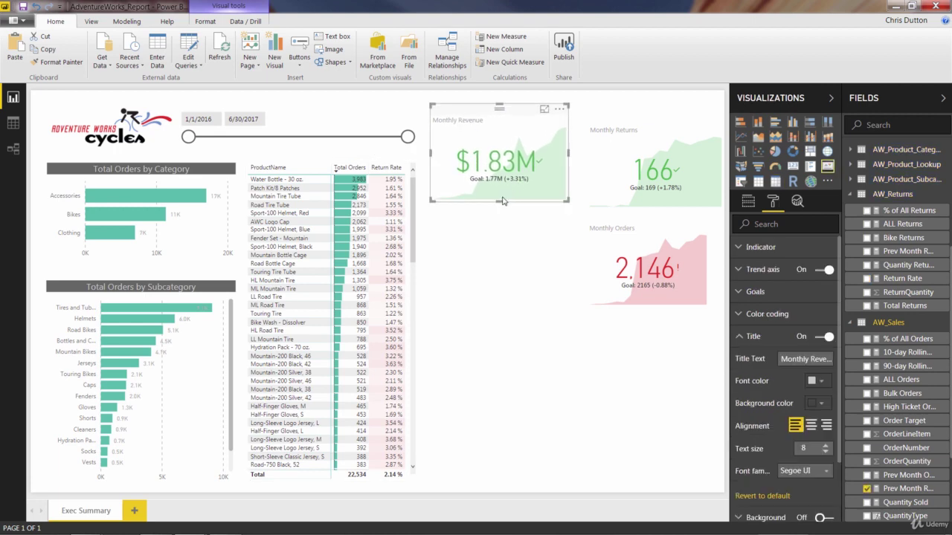
drag(498, 201, 500, 230)
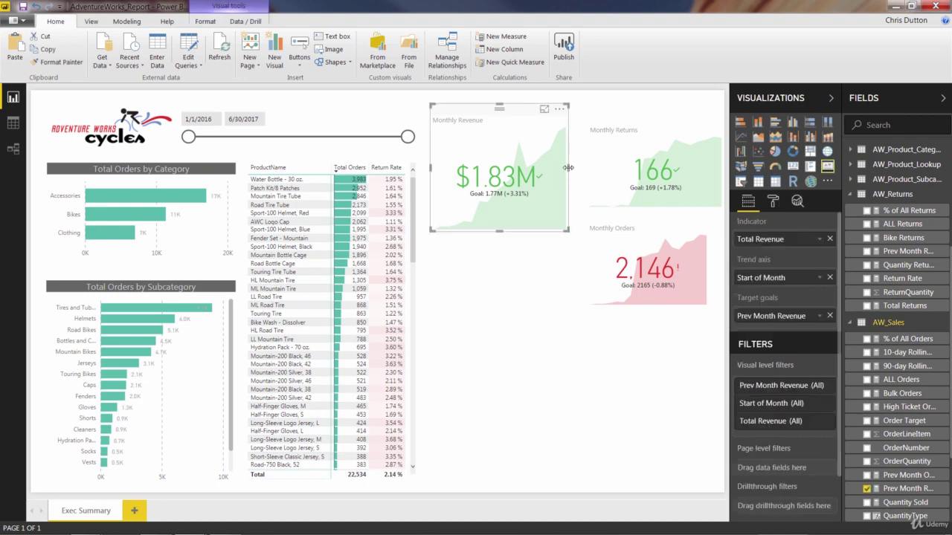
drag(568, 171, 592, 172)
- Move the returns KPI below revenue, then place the orders KPI at the revenue KPI's upper right and shorten it
drag(632, 128, 521, 258)
drag(624, 223, 646, 159)
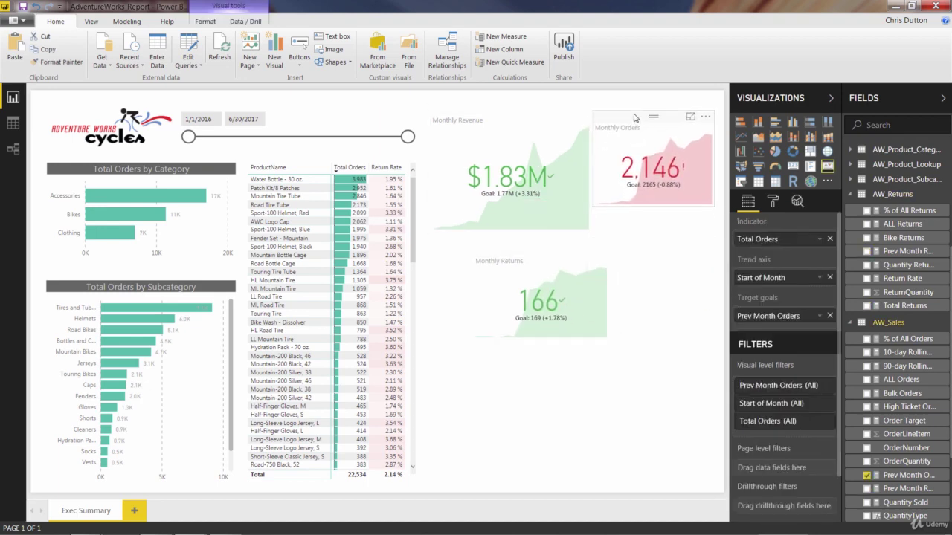
drag(656, 200, 656, 179)
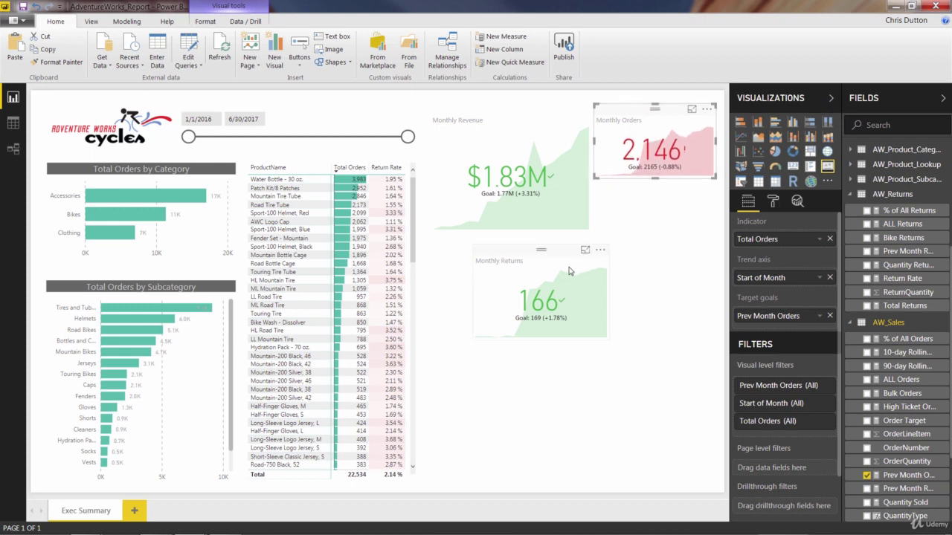
- Place the returns KPI directly below the orders KPI and shrink it to match the orders KPI's width
drag(561, 262, 699, 205)
drag(658, 282, 657, 271)
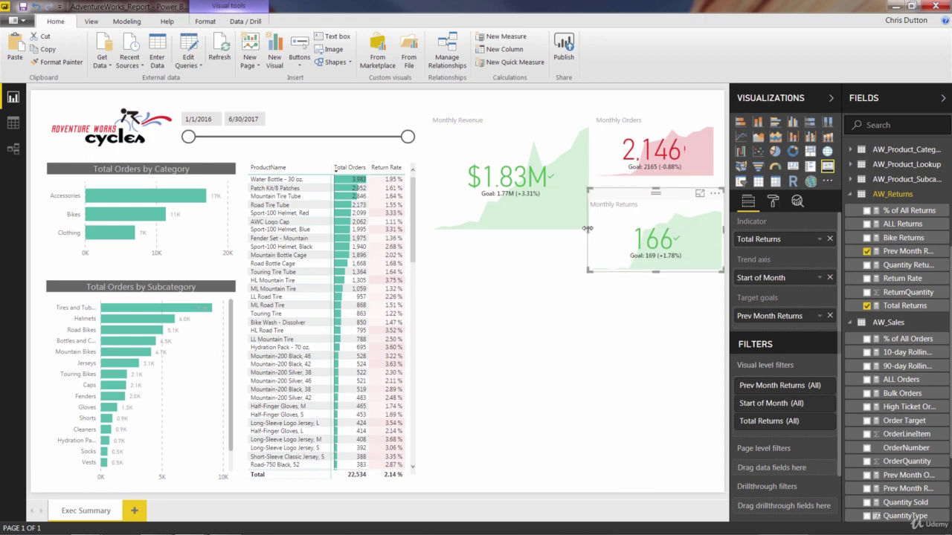
drag(588, 229, 624, 194)
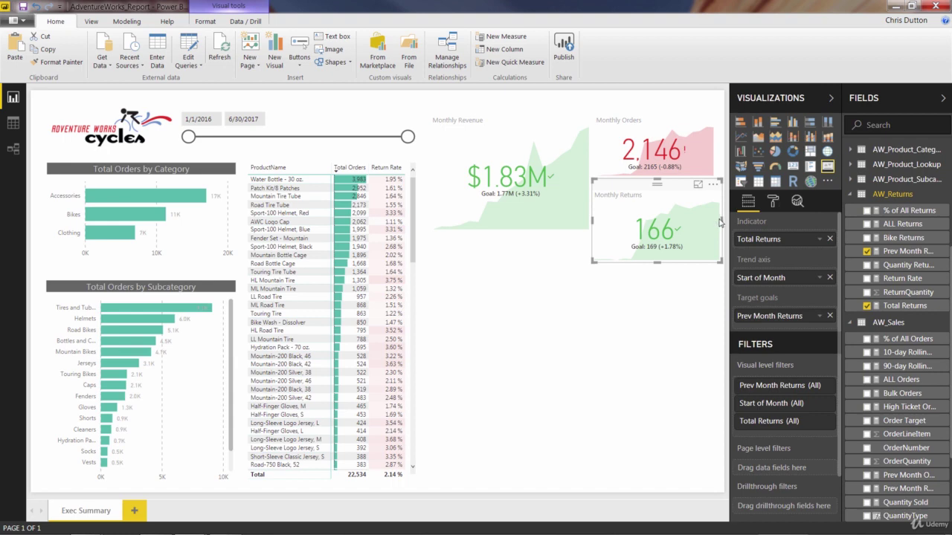
drag(718, 224, 712, 224)
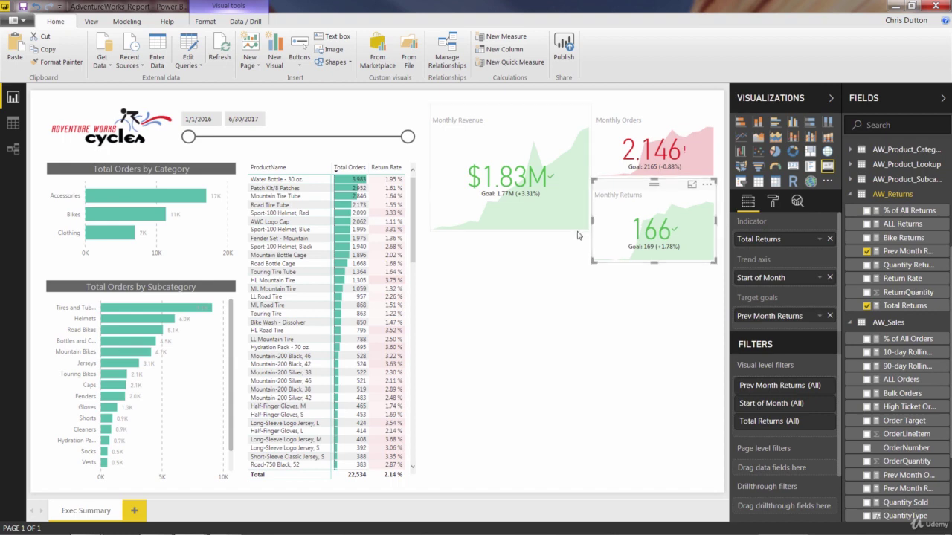
- Make the revenue KPI slightly taller and shorten the stacked orders and returns KPIs so their combined height matches it
click(513, 228)
mouse_move(510, 231)
mouse_down()
mouse_move(505, 266)
mouse_move(510, 238)
mouse_up()
click(645, 150)
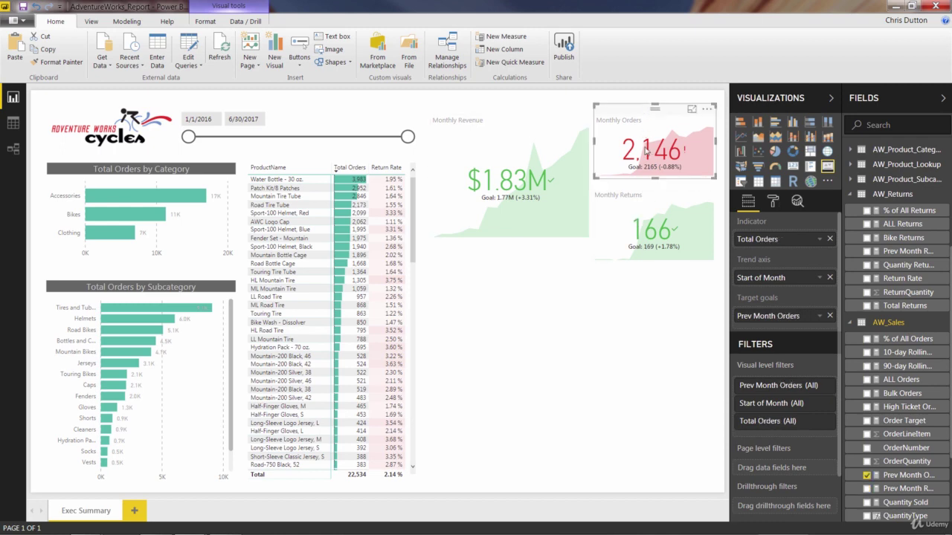
mouse_move(654, 176)
mouse_down()
mouse_move(655, 167)
mouse_move(651, 174)
mouse_up()
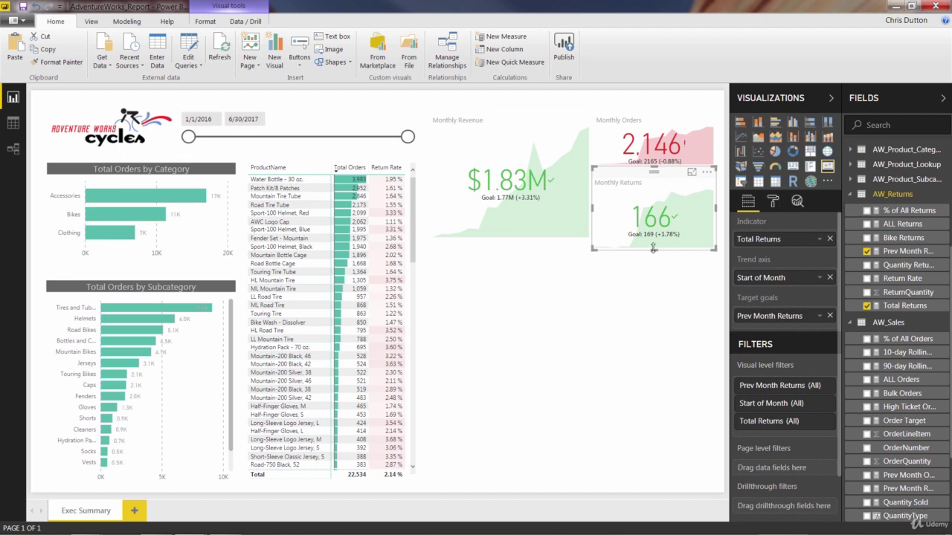
drag(652, 248, 649, 240)
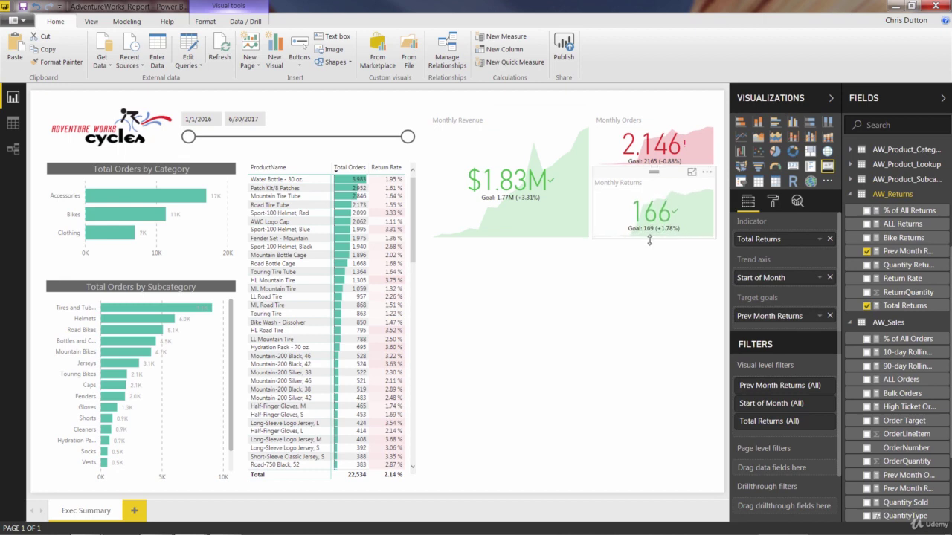
click(602, 288)
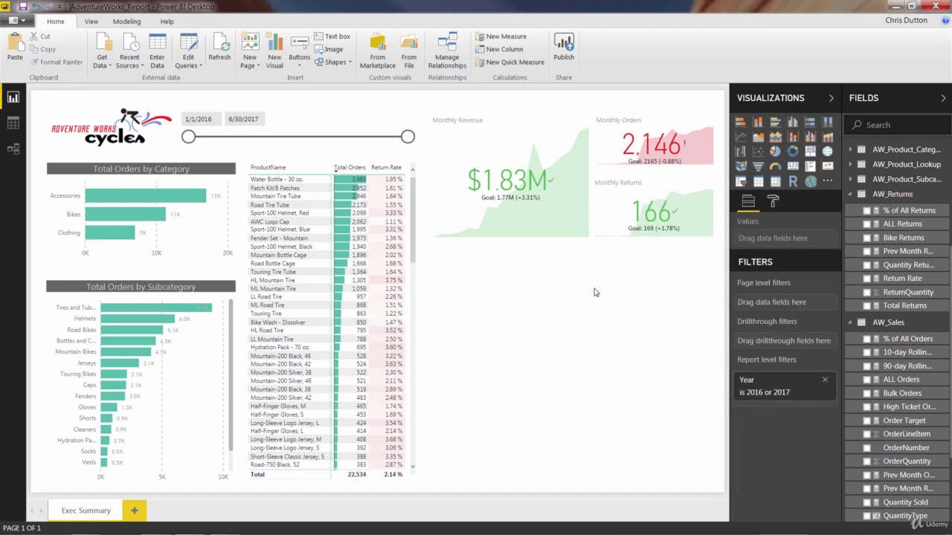